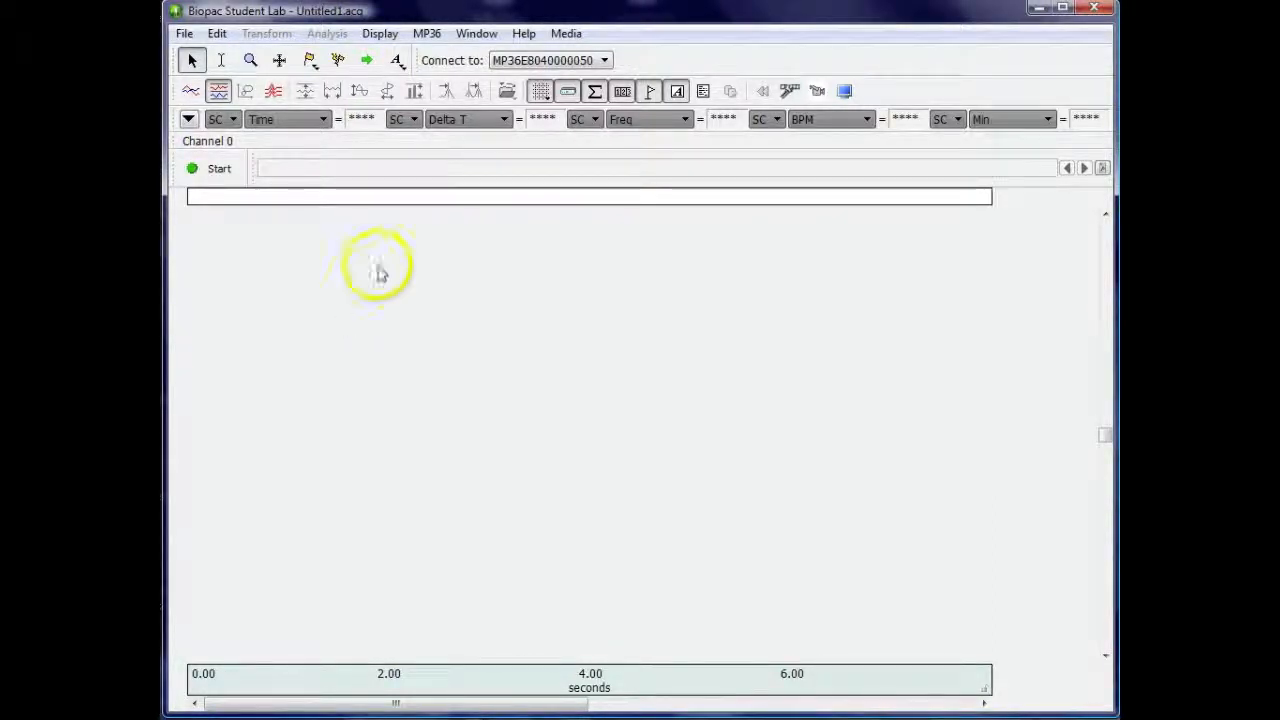
Show the Pulse Sequence output control for the MP36 and open its output preferences
{"action": "left_click", "coordinate": [425, 38]}
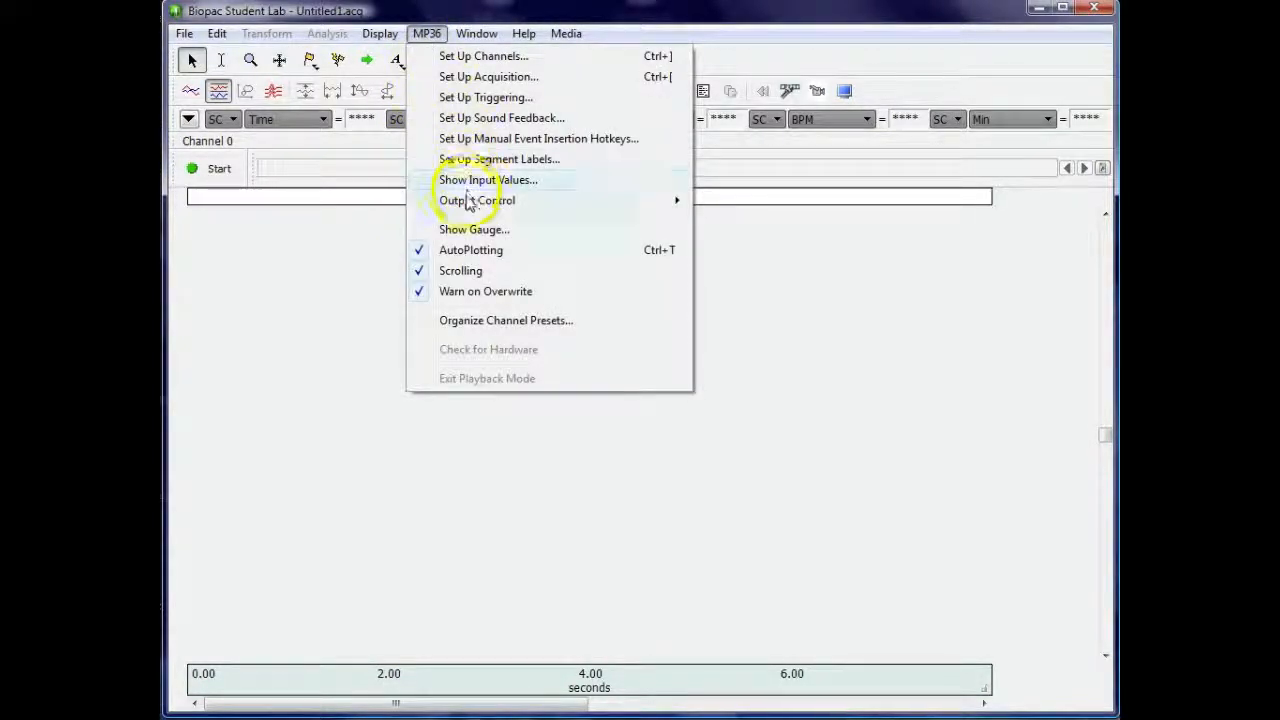
{"action": "mouse_move", "coordinate": [467, 202]}
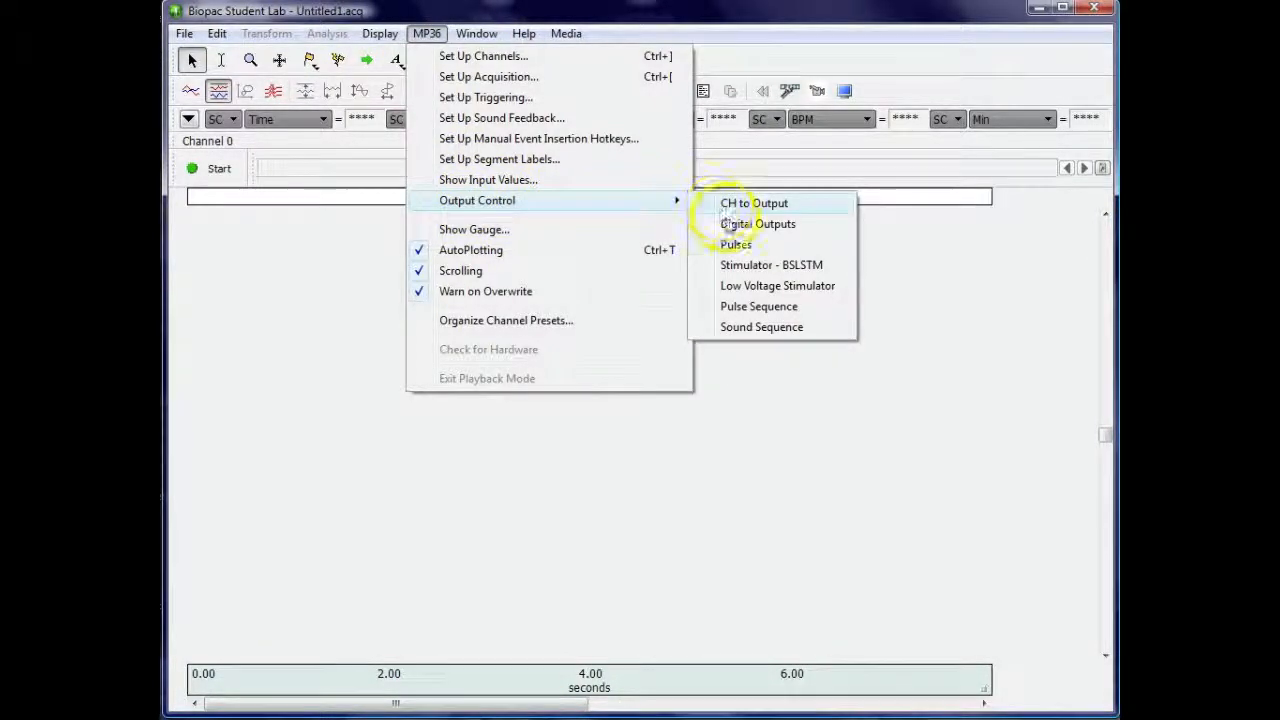
{"action": "left_click", "coordinate": [755, 287]}
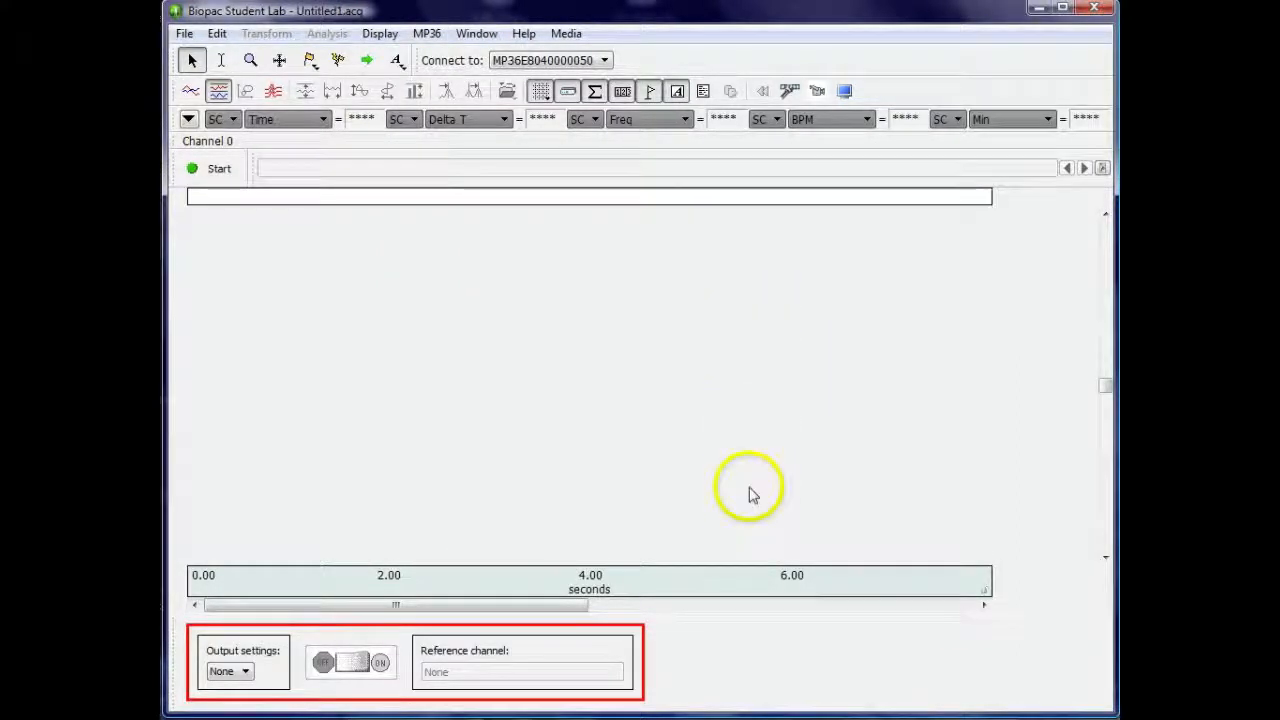
{"action": "left_click", "coordinate": [612, 646]}
{"action": "right_click", "coordinate": [612, 646]}
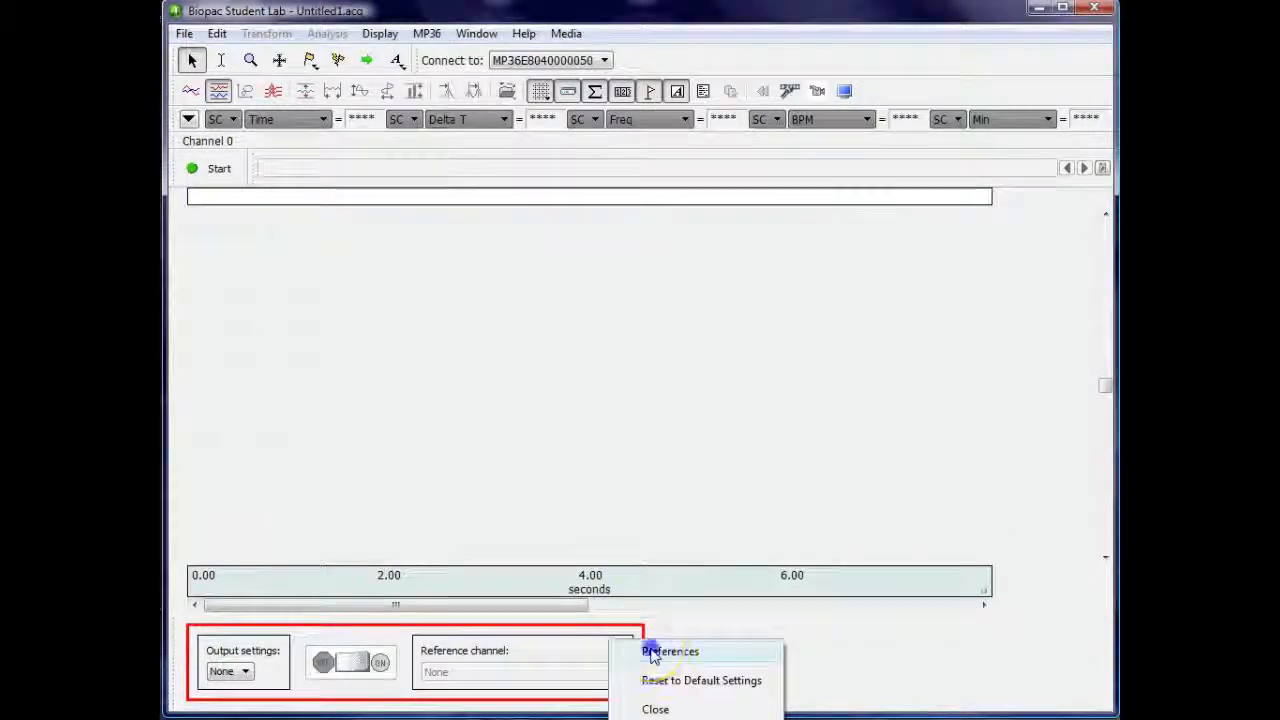
{"action": "left_click", "coordinate": [650, 651]}
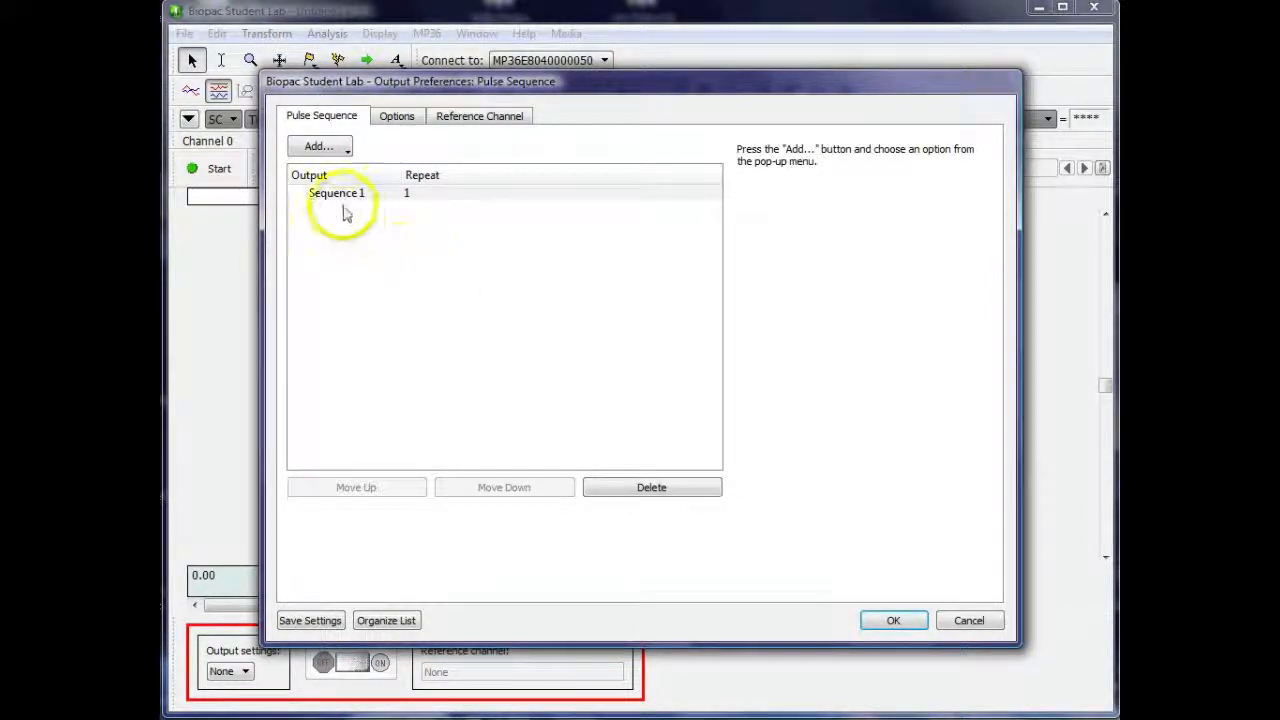
Add a pulse train to Sequence 1 with a fixed pulse count of 5 and a fixed repetition of 5 Hz
{"action": "left_click", "coordinate": [343, 194]}
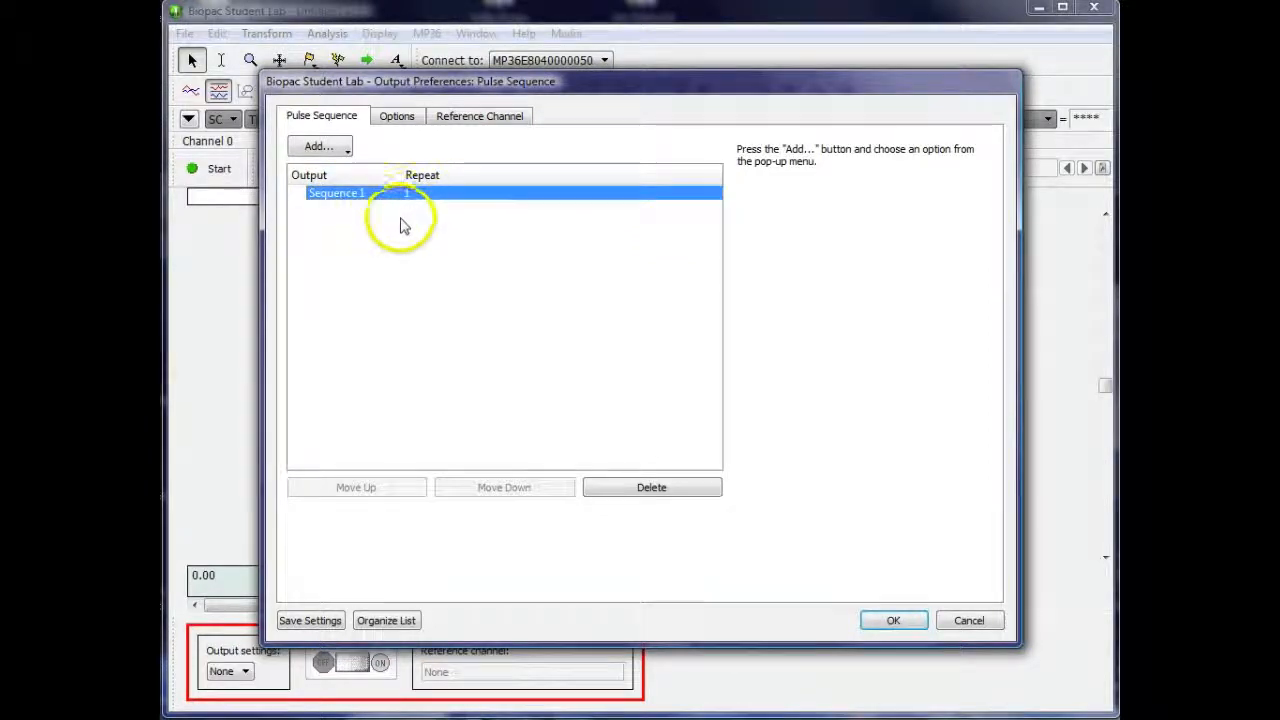
{"action": "left_click", "coordinate": [344, 148]}
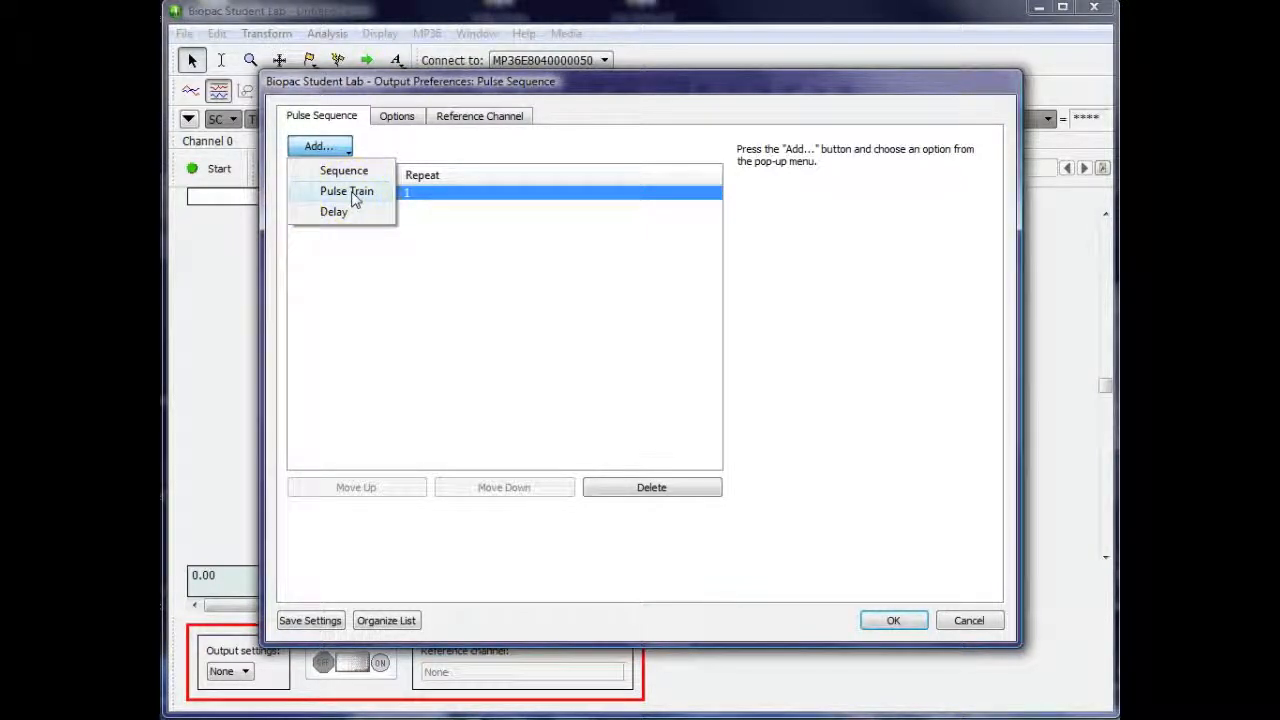
{"action": "left_click", "coordinate": [352, 195]}
{"action": "left_click", "coordinate": [355, 208]}
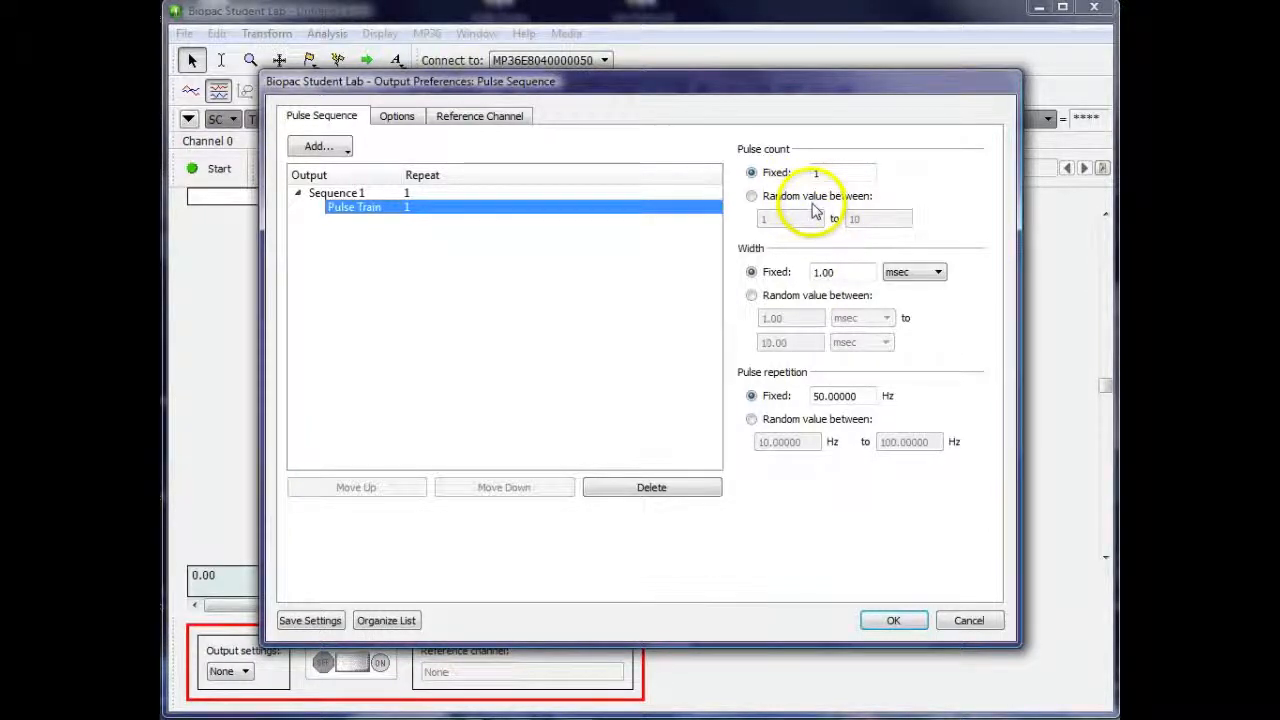
{"action": "left_click", "coordinate": [813, 173]}
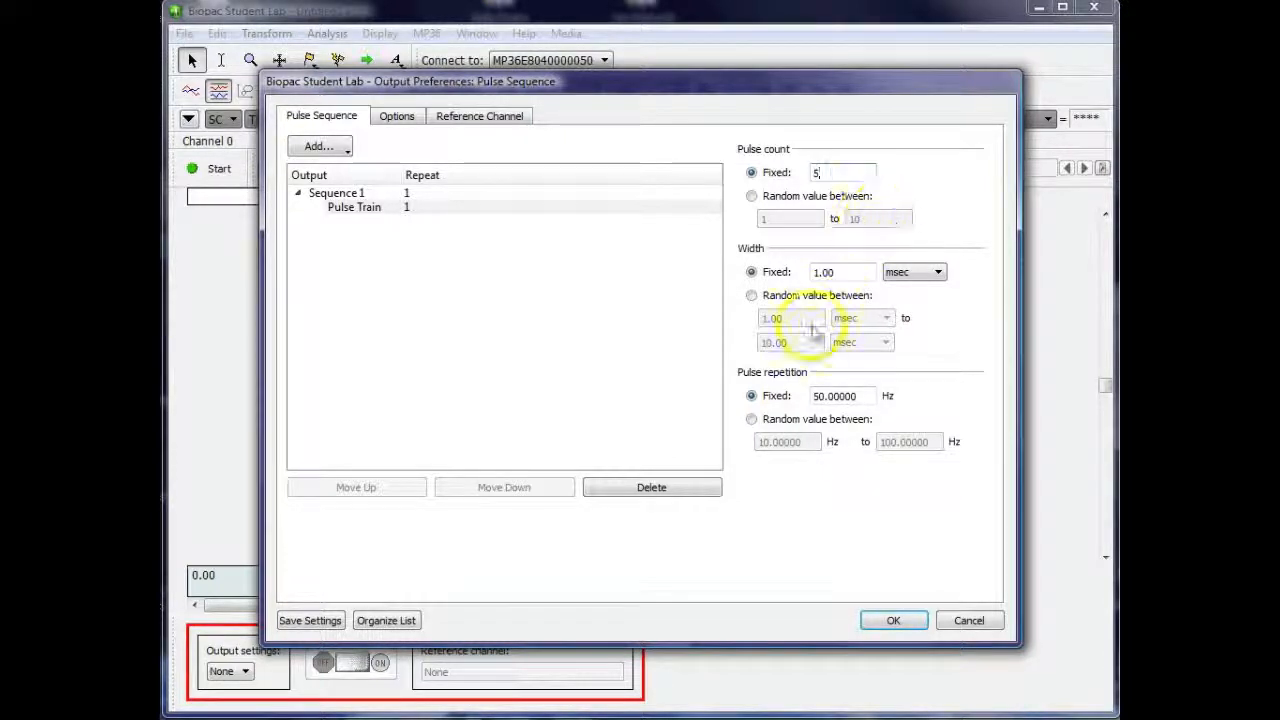
{"action": "left_click", "coordinate": [895, 272]}
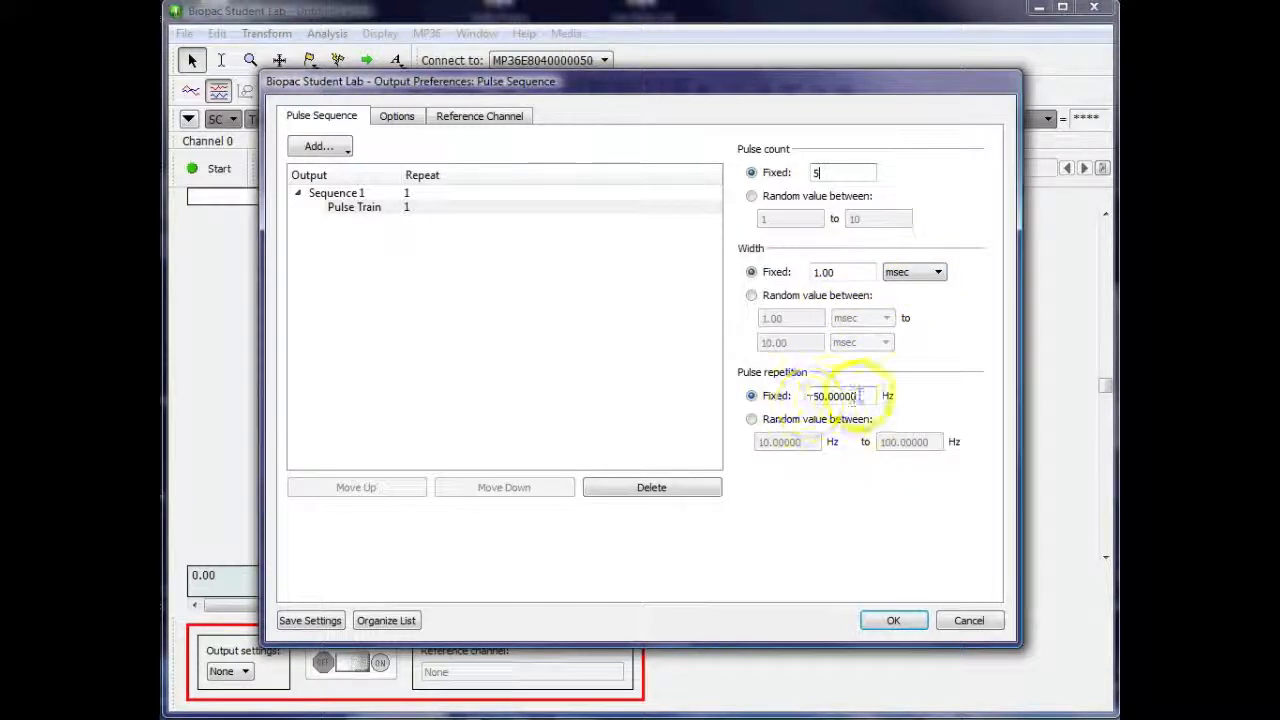
{"action": "left_click_drag", "start_coordinate": [857, 397], "coordinate": [786, 397]}
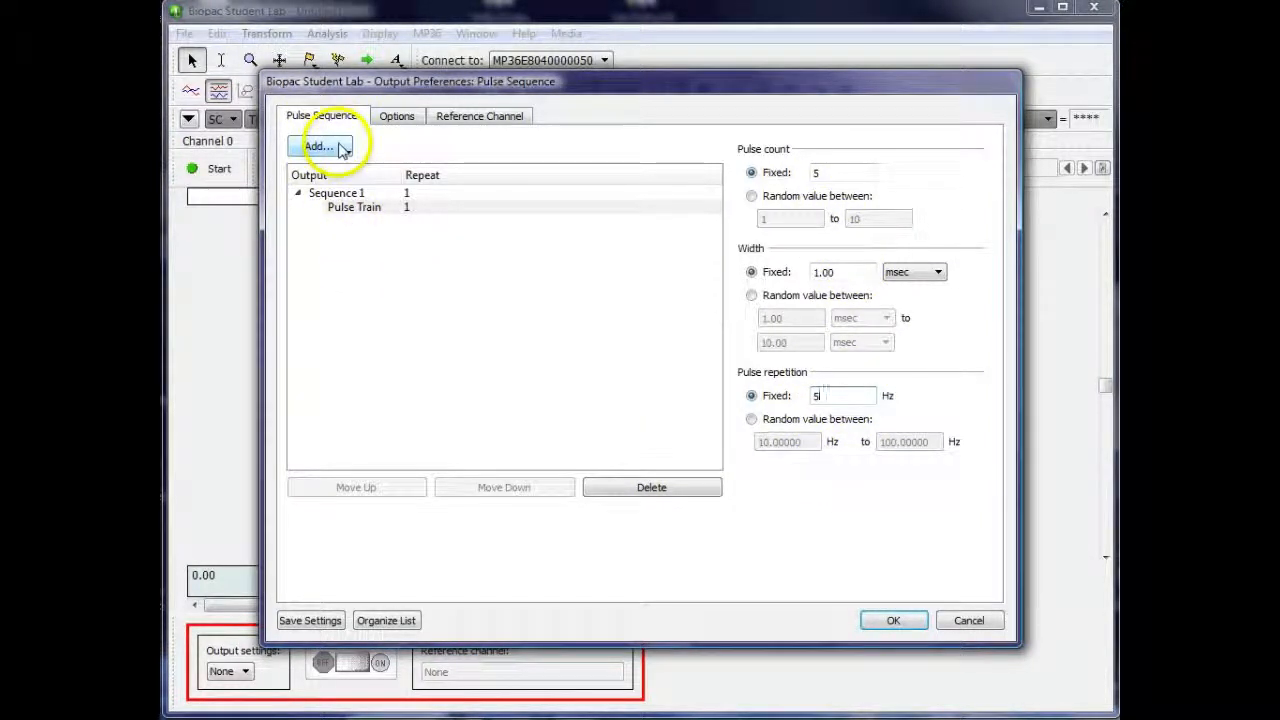
Add a delay after the pulse train in Sequence 1 with a fixed width of 2 sec
{"action": "left_click", "coordinate": [336, 146]}
{"action": "left_click", "coordinate": [358, 212]}
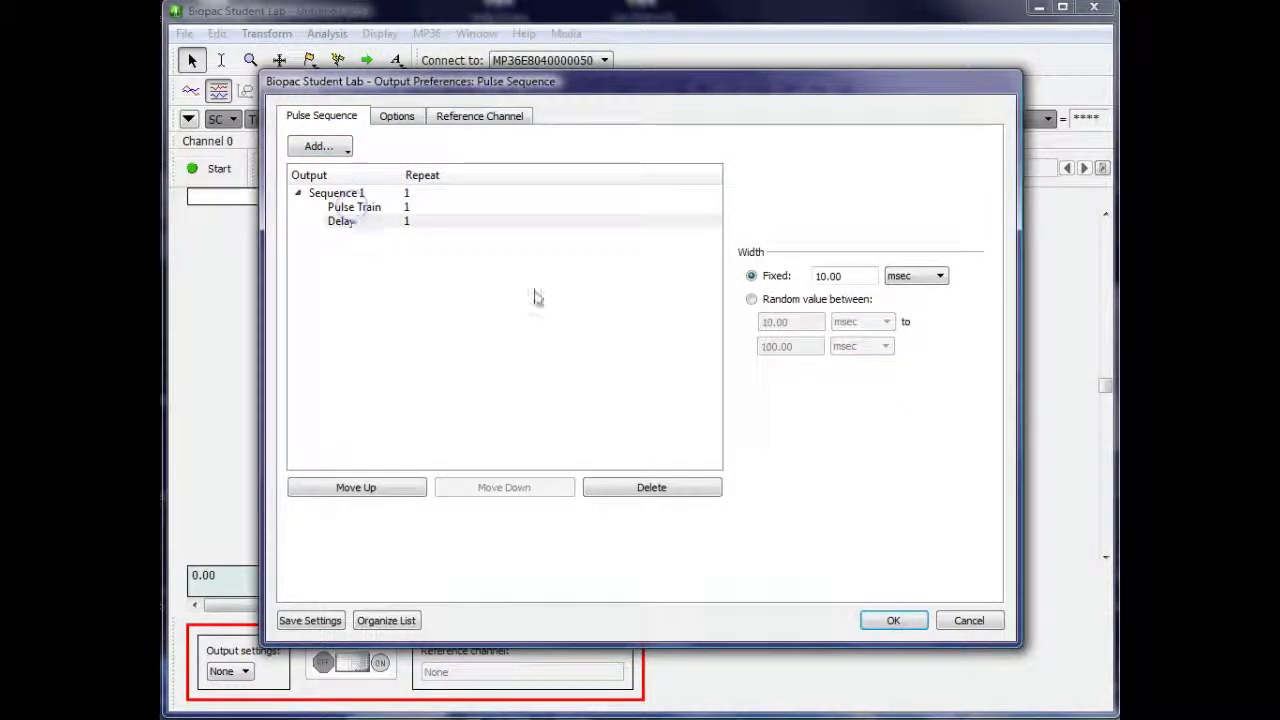
{"action": "left_click", "coordinate": [820, 277]}
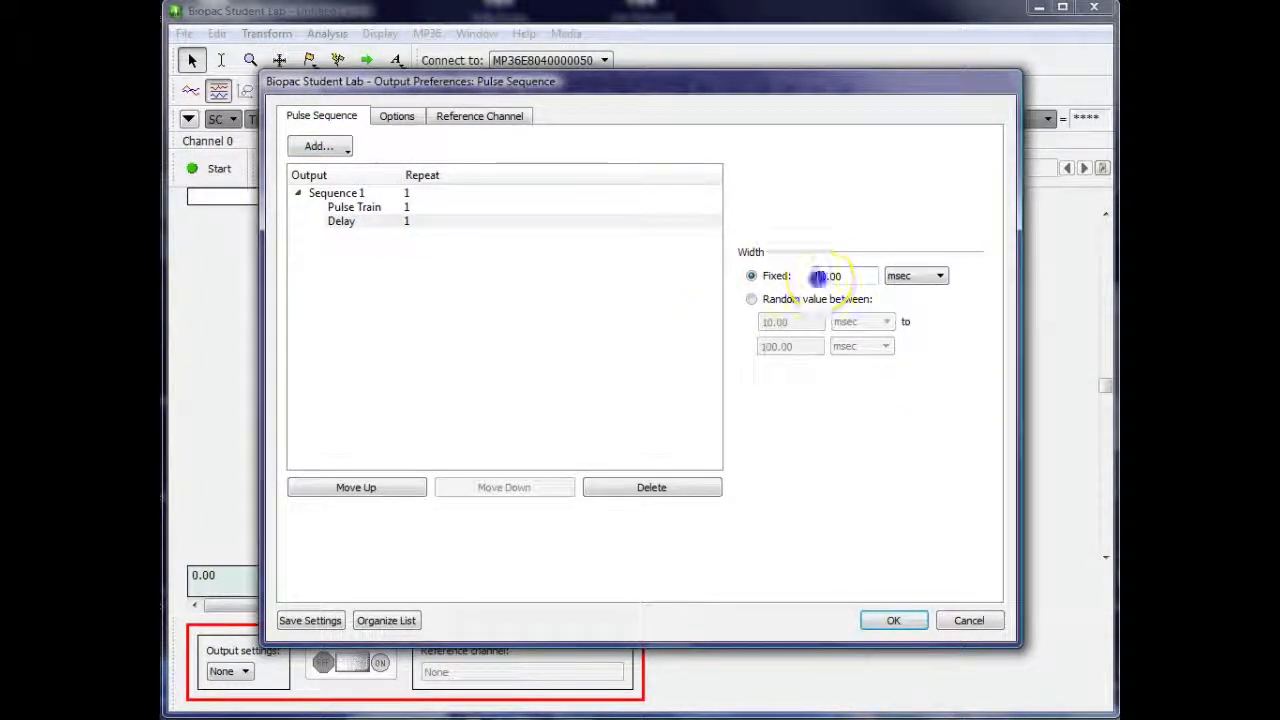
{"action": "left_click", "coordinate": [930, 280]}
{"action": "left_click", "coordinate": [918, 315]}
{"action": "left_click_drag", "start_coordinate": [848, 277], "coordinate": [797, 279]}
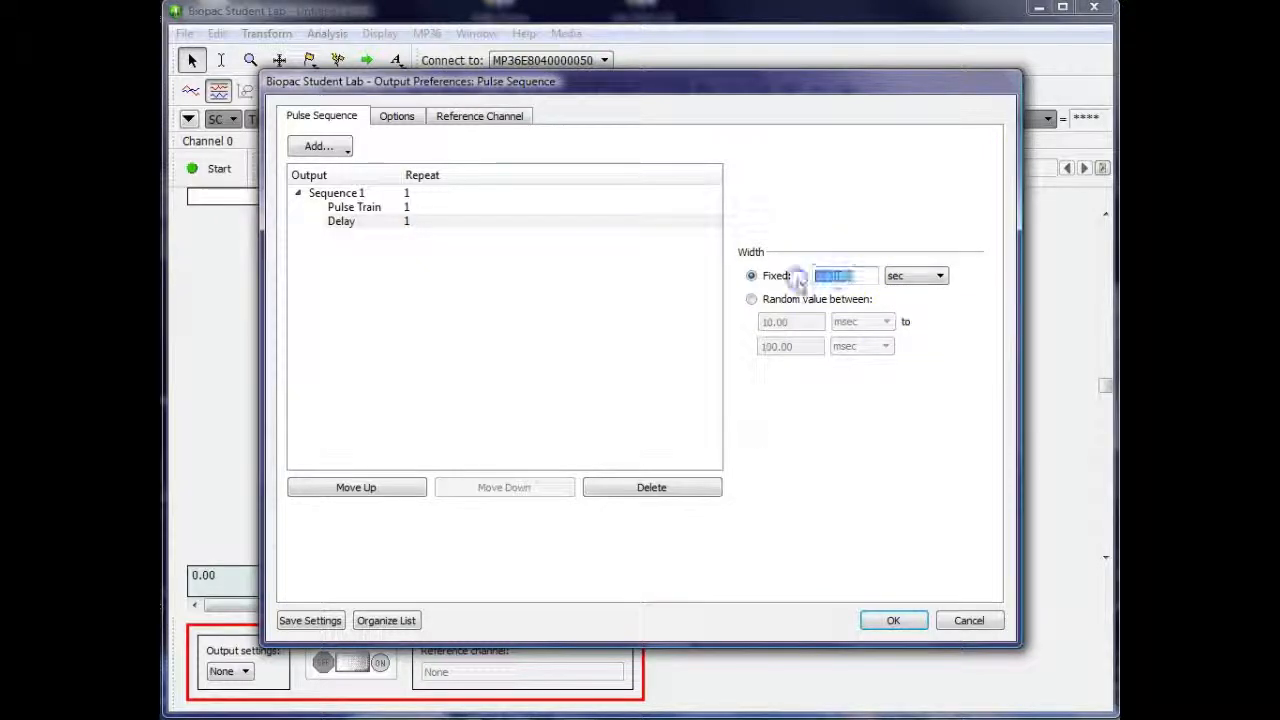
{"action": "type", "text": "2"}
{"action": "left_click", "coordinate": [580, 262]}
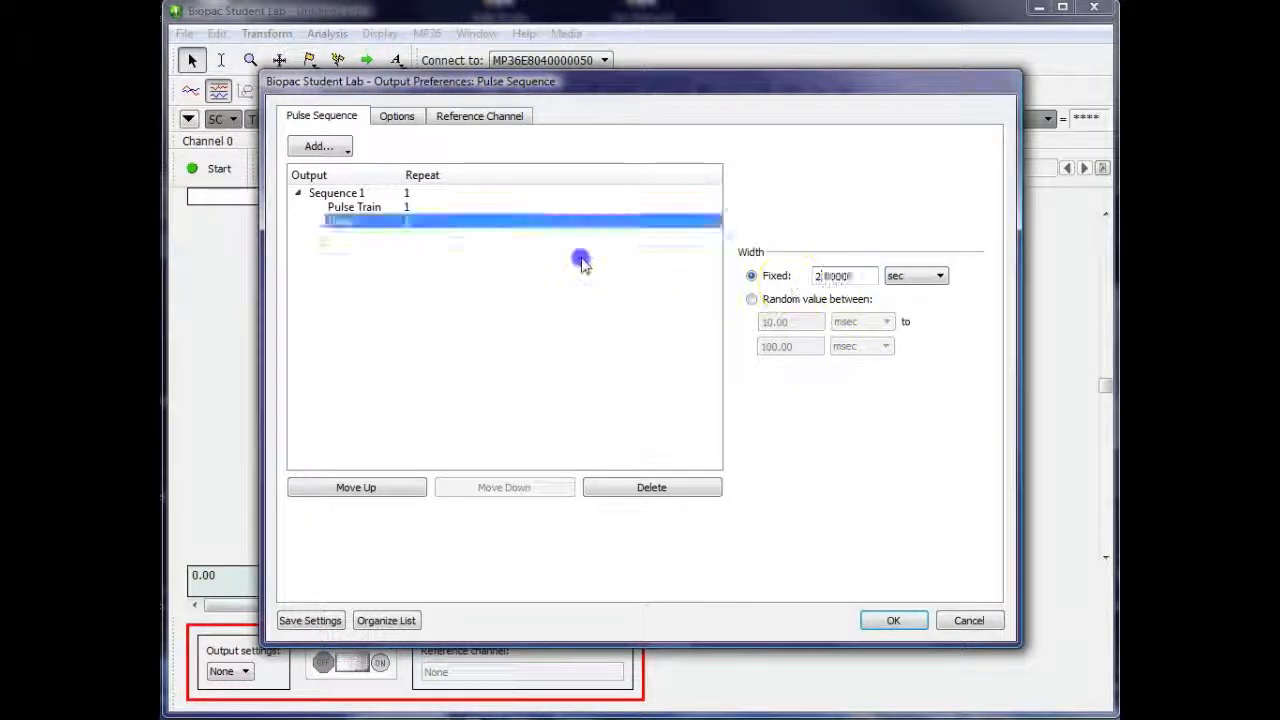
Add a second sequence and place a delay in it
{"action": "left_click", "coordinate": [333, 147]}
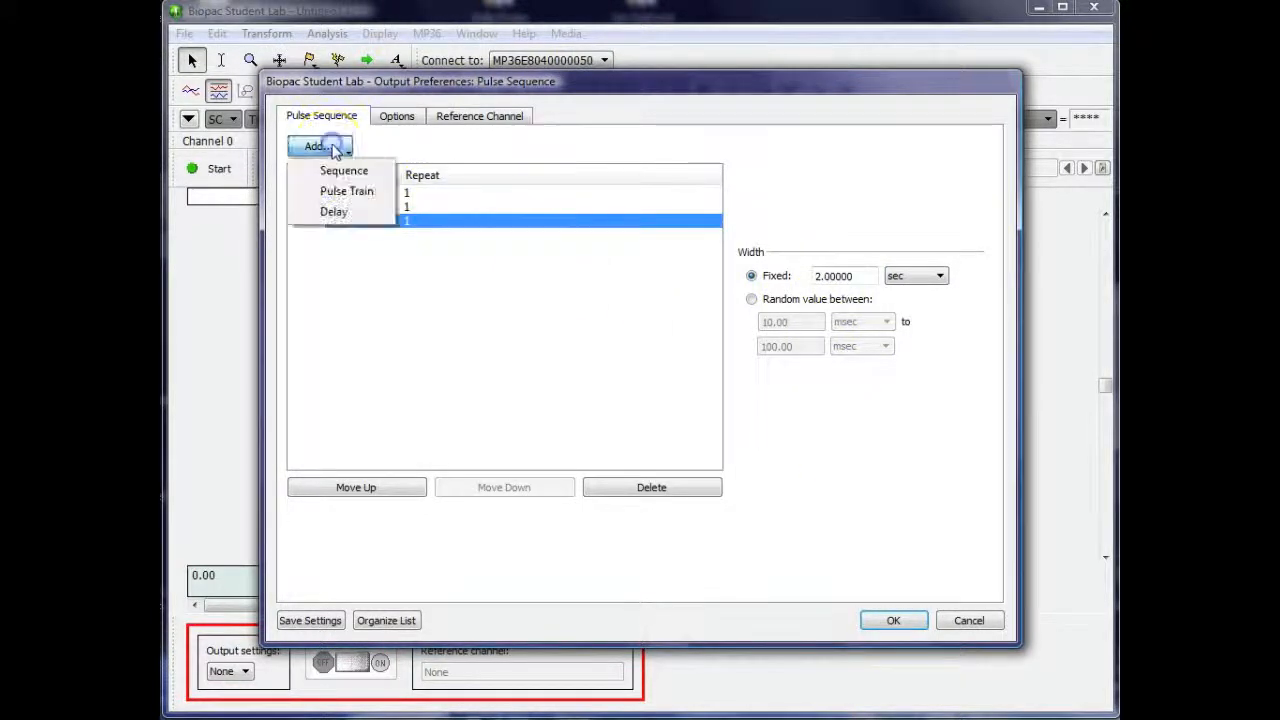
{"action": "left_click", "coordinate": [336, 171]}
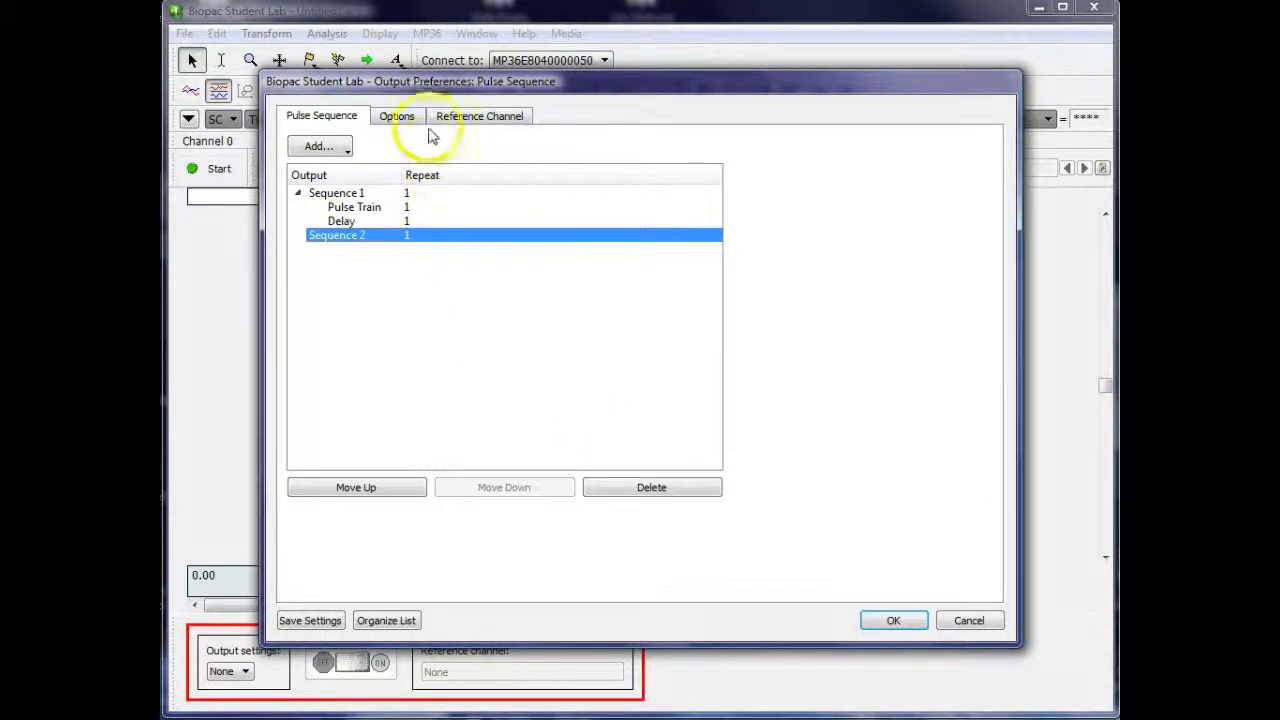
{"action": "left_click", "coordinate": [343, 148]}
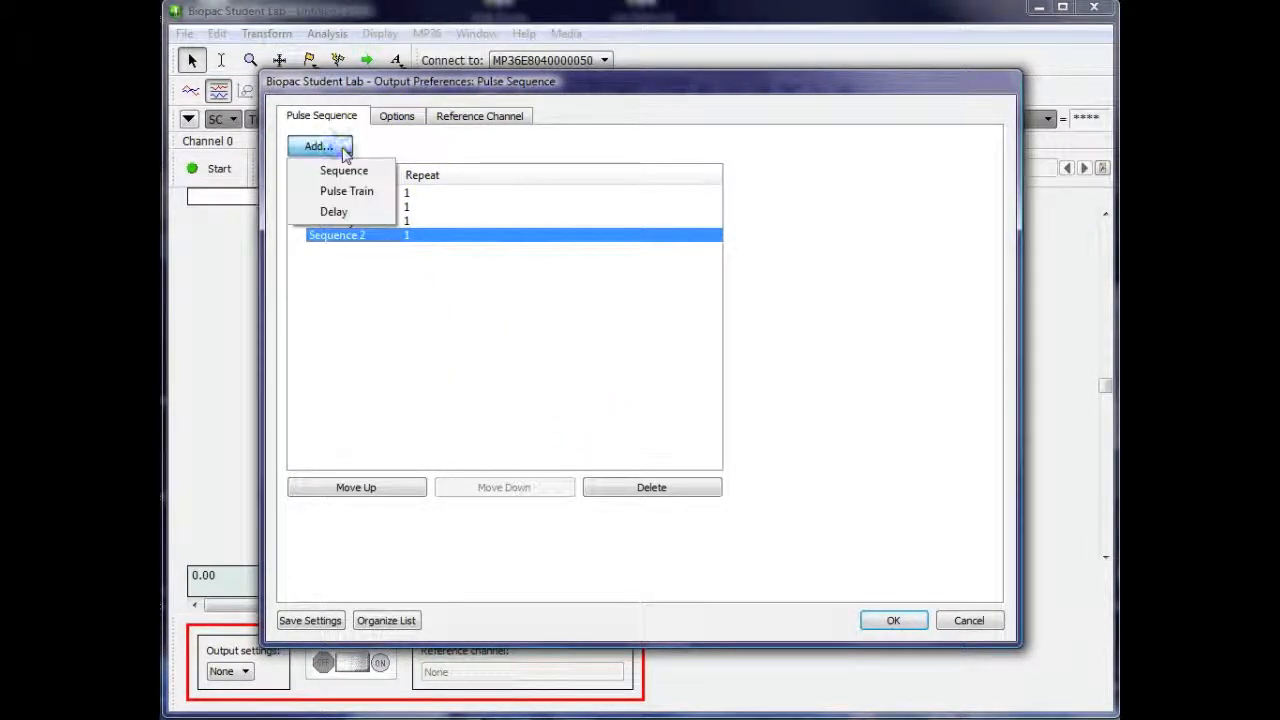
{"action": "left_click", "coordinate": [394, 133]}
{"action": "left_click", "coordinate": [337, 146]}
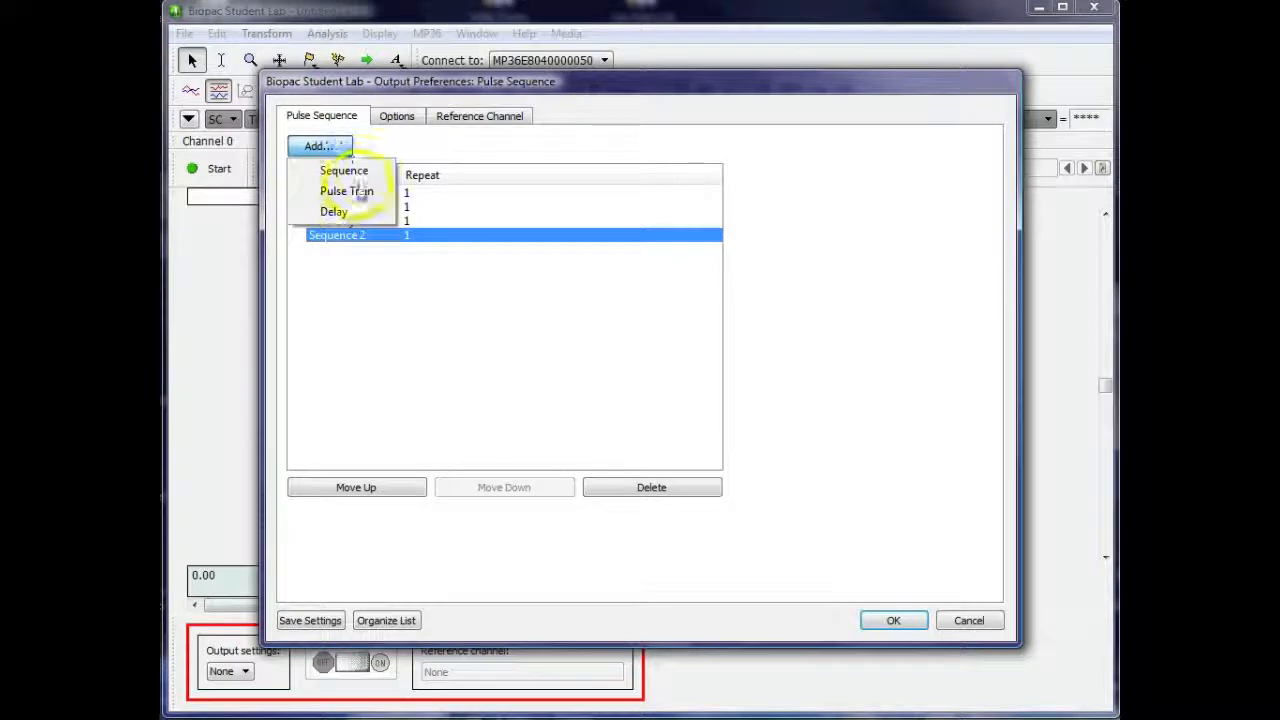
{"action": "left_click", "coordinate": [352, 210]}
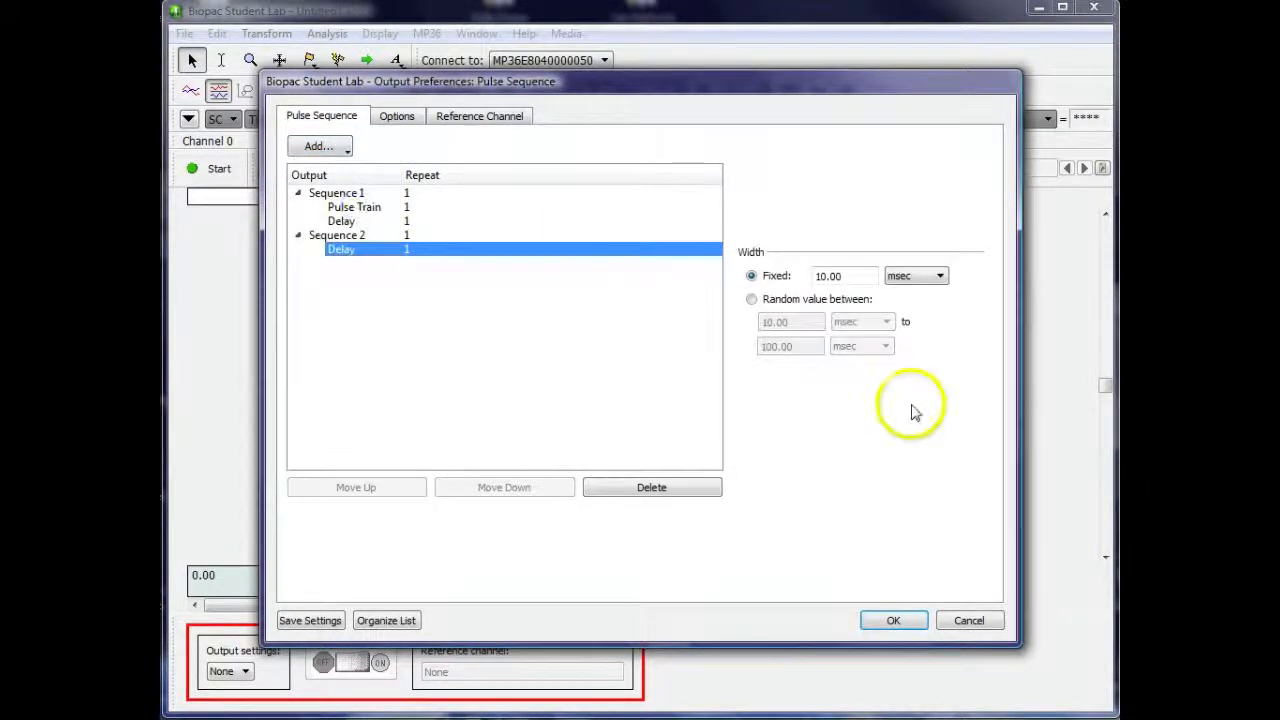
Make the Sequence 2 delay width a random value with its lower limit in seconds, set to 0.1 sec
{"action": "left_click", "coordinate": [751, 301]}
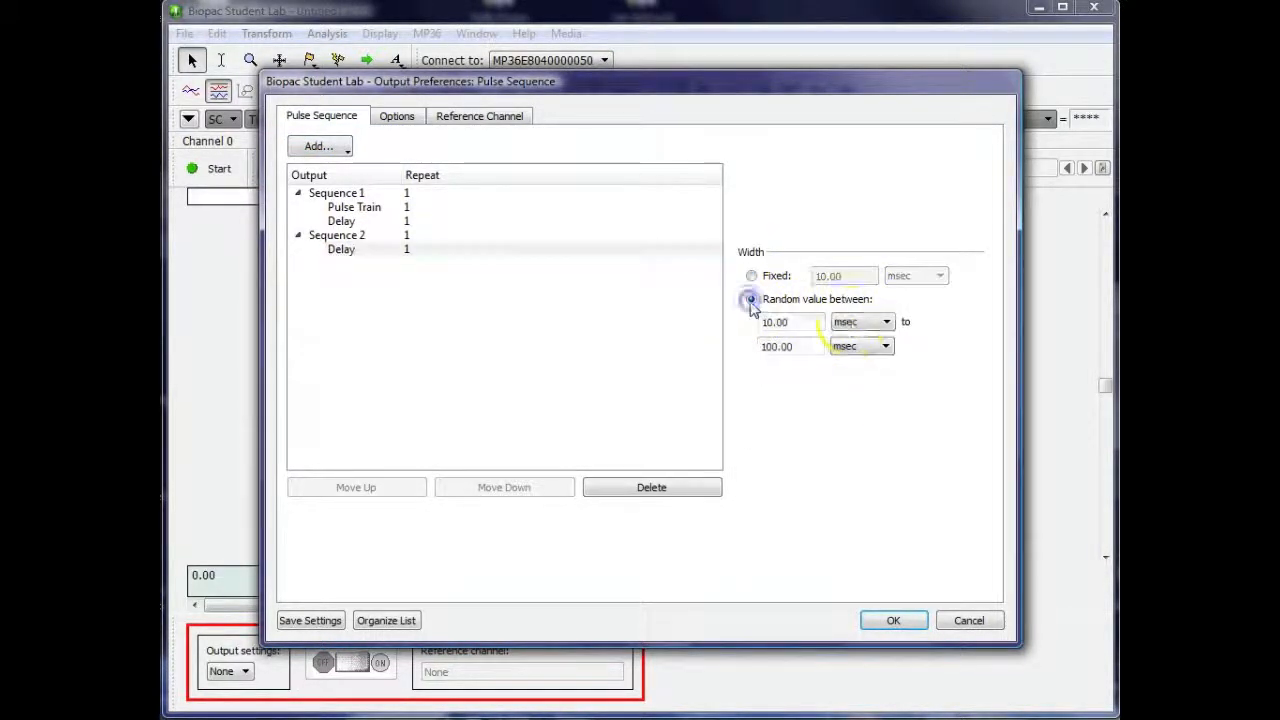
{"action": "left_click", "coordinate": [885, 322]}
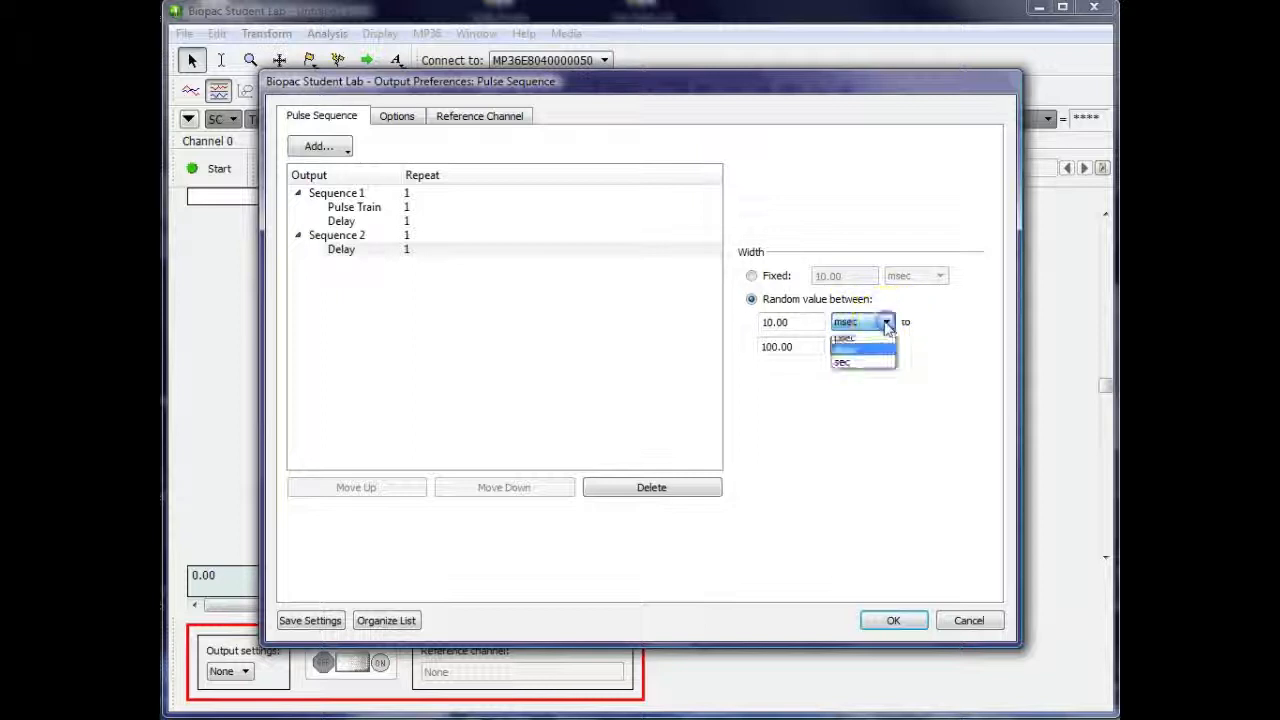
{"action": "left_click", "coordinate": [850, 361]}
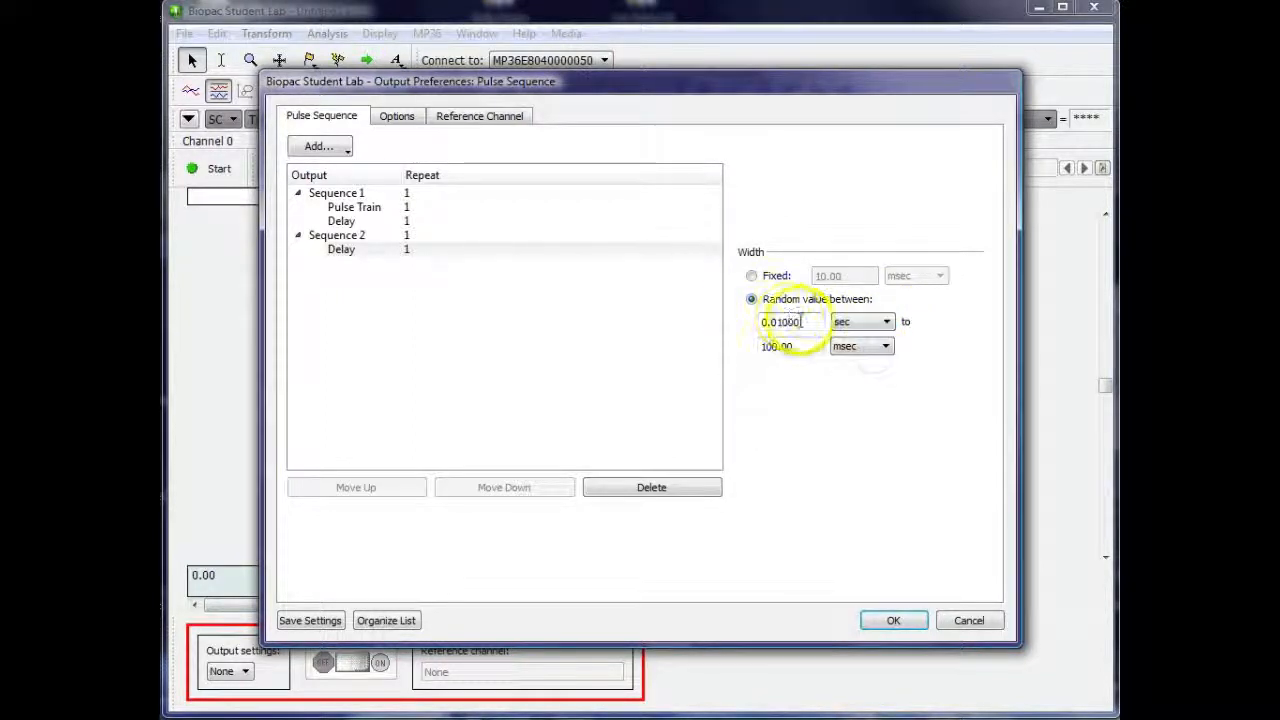
{"action": "left_click_drag", "start_coordinate": [804, 321], "coordinate": [790, 321]}
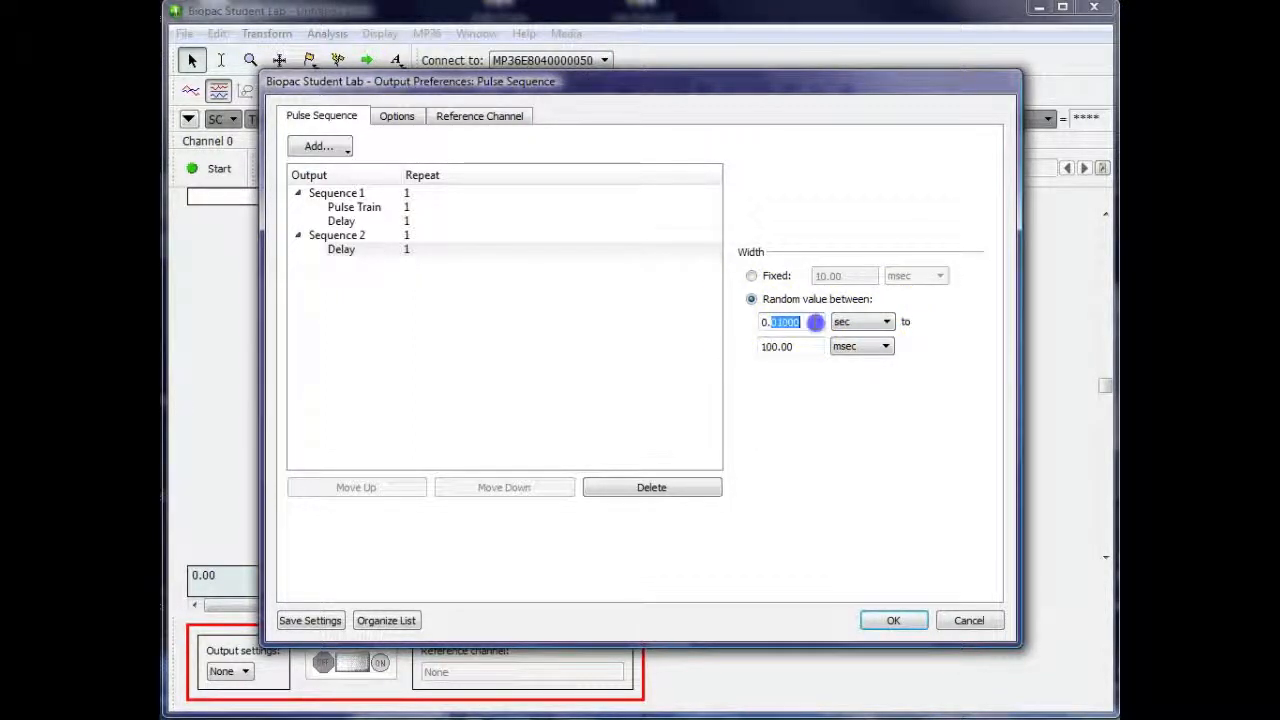
{"action": "type", "text": "1"}
Set the upper limit of the Sequence 2 delay's random width to 3 sec
{"action": "left_click_drag", "start_coordinate": [808, 346], "coordinate": [760, 346]}
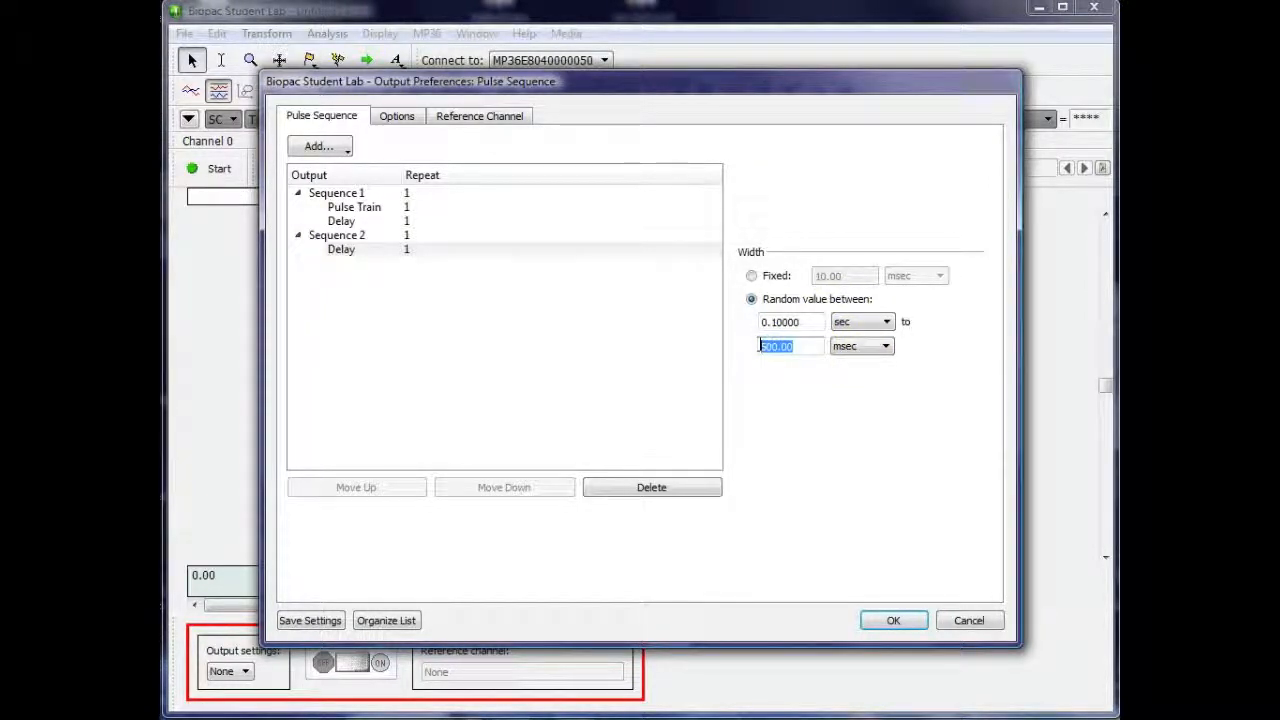
{"action": "type", "text": "1"}
{"action": "left_click", "coordinate": [858, 346]}
{"action": "left_click", "coordinate": [846, 386]}
{"action": "left_click_drag", "start_coordinate": [808, 346], "coordinate": [727, 345]}
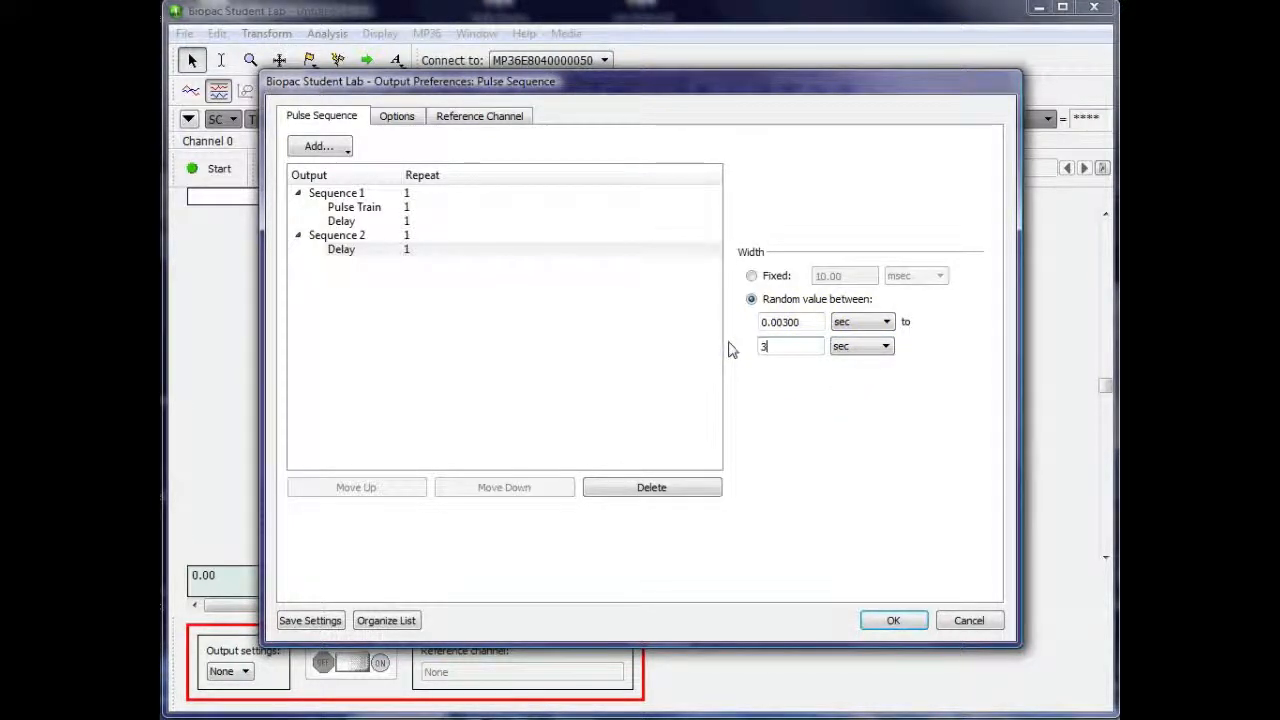
Set the lower limit of the Sequence 2 delay's random width to 0.5 sec
{"action": "left_click", "coordinate": [777, 322]}
{"action": "left_click", "coordinate": [783, 323]}
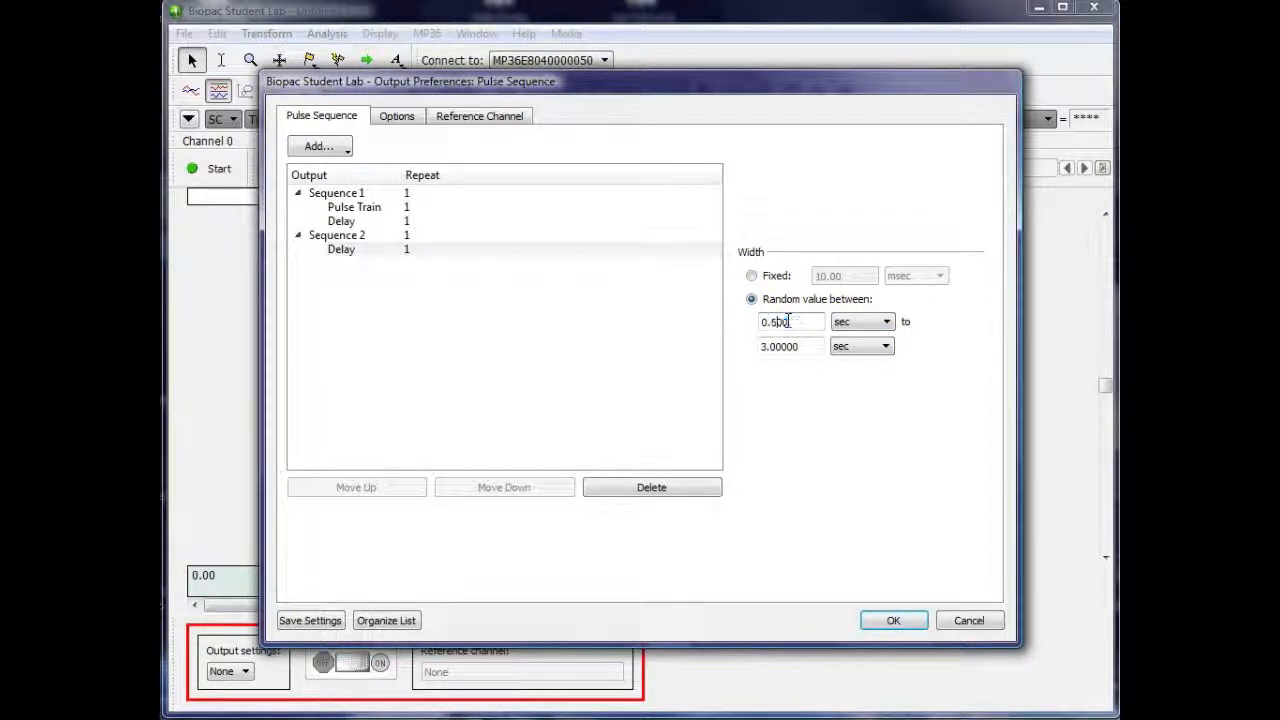
{"action": "left_click", "coordinate": [780, 346]}
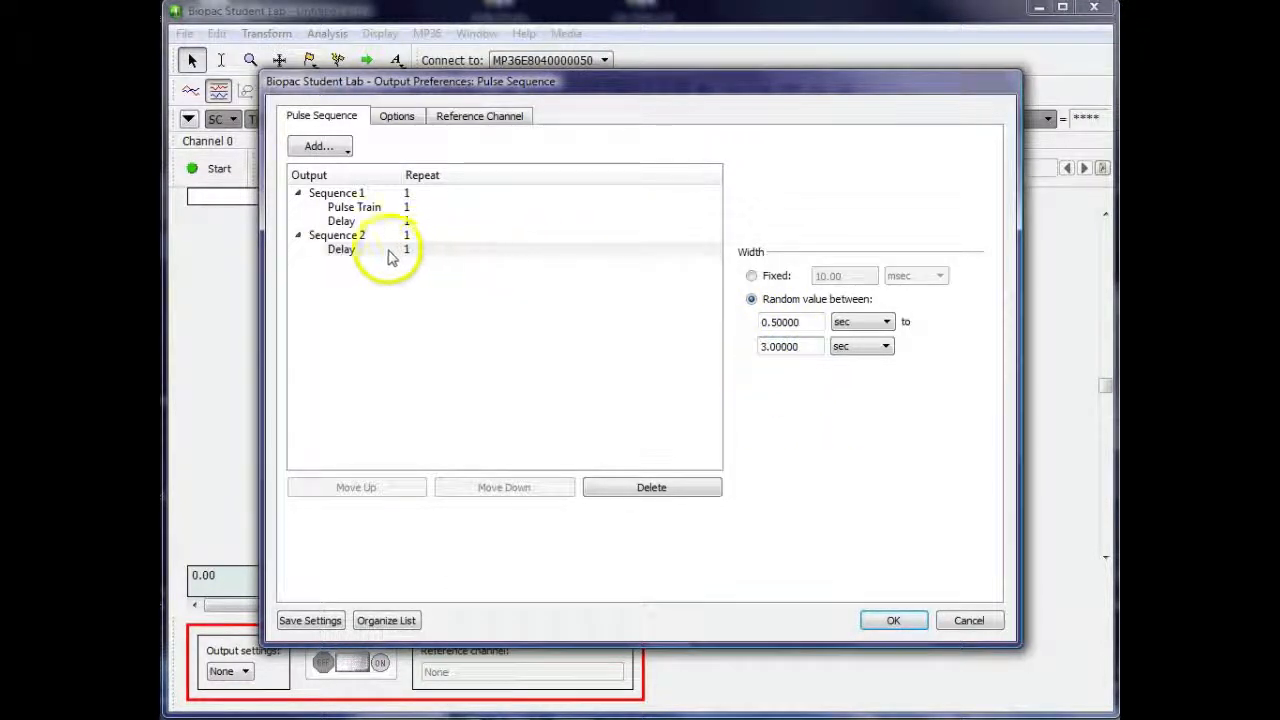
Add a pulse train after the delay in Sequence 2
{"action": "left_click", "coordinate": [390, 254]}
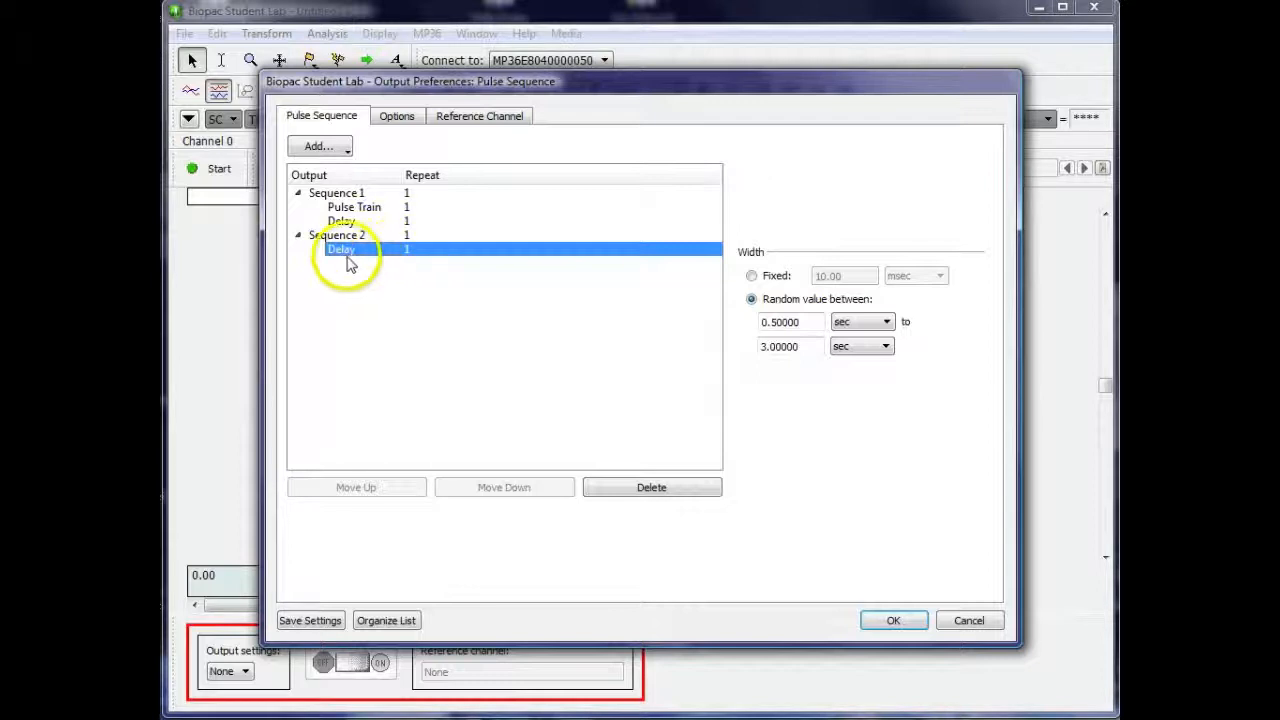
{"action": "left_click", "coordinate": [343, 150]}
{"action": "left_click", "coordinate": [348, 191]}
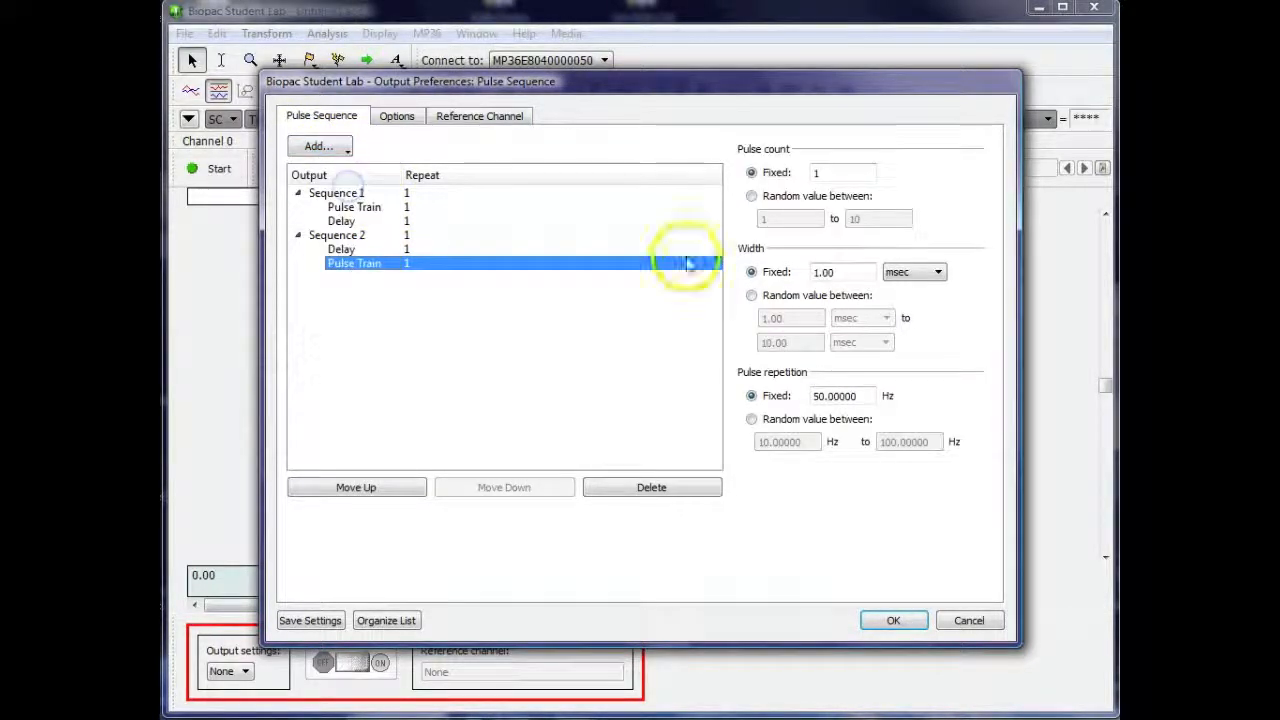
Give the Sequence 2 pulse train a random pulse count between 1 and 4 and a fixed repetition of 5 Hz
{"action": "left_click", "coordinate": [753, 197]}
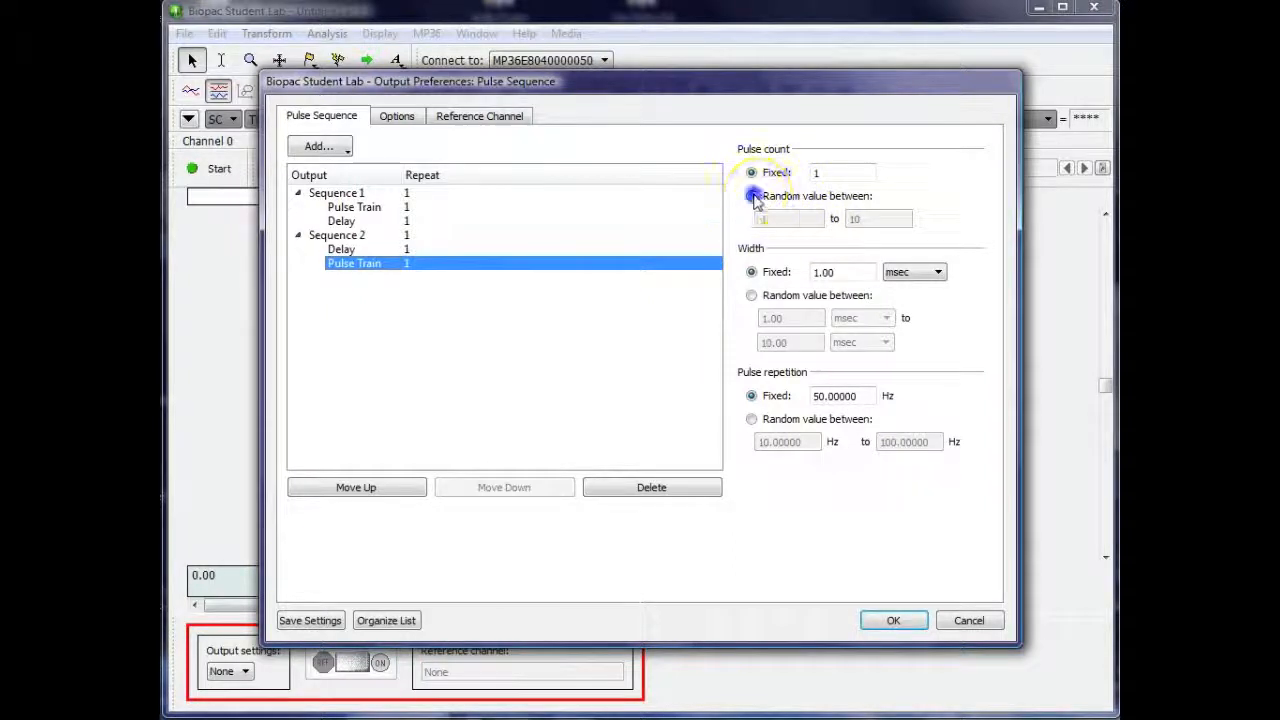
{"action": "left_click", "coordinate": [765, 218]}
{"action": "left_click", "coordinate": [850, 218]}
{"action": "left_click", "coordinate": [853, 219]}
{"action": "double_click", "coordinate": [855, 218]}
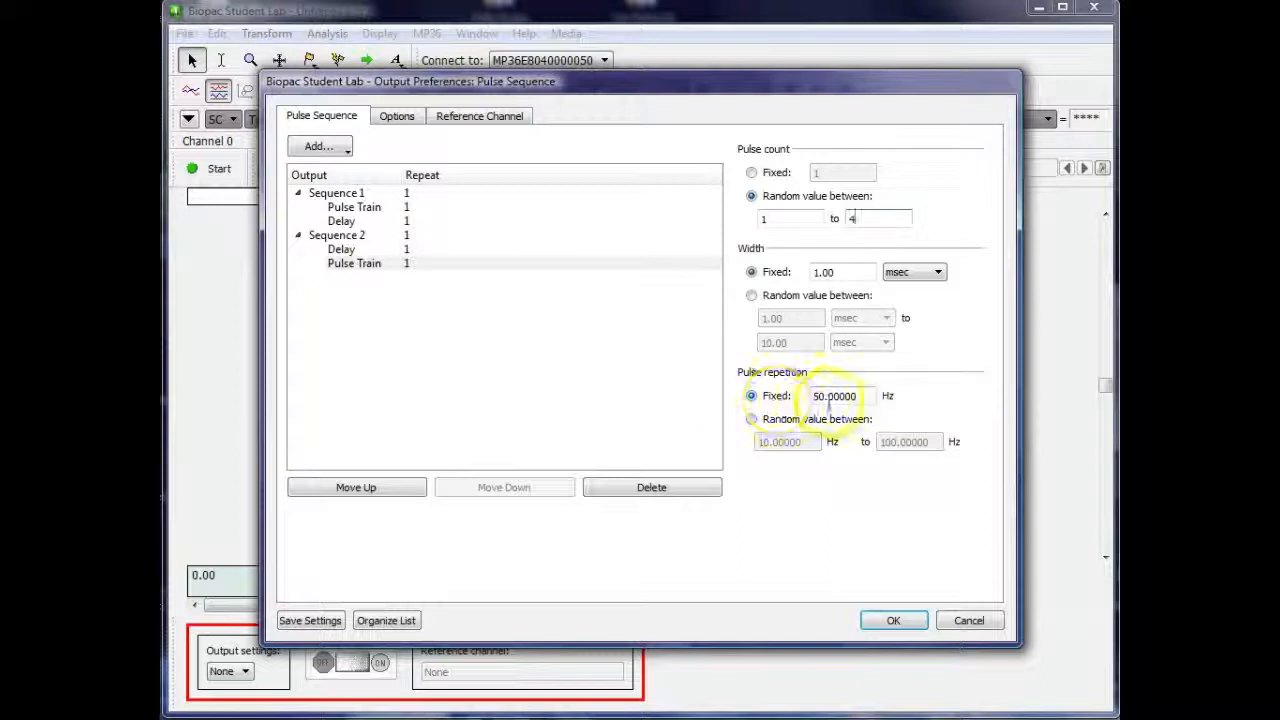
{"action": "left_click_drag", "start_coordinate": [859, 396], "coordinate": [808, 396]}
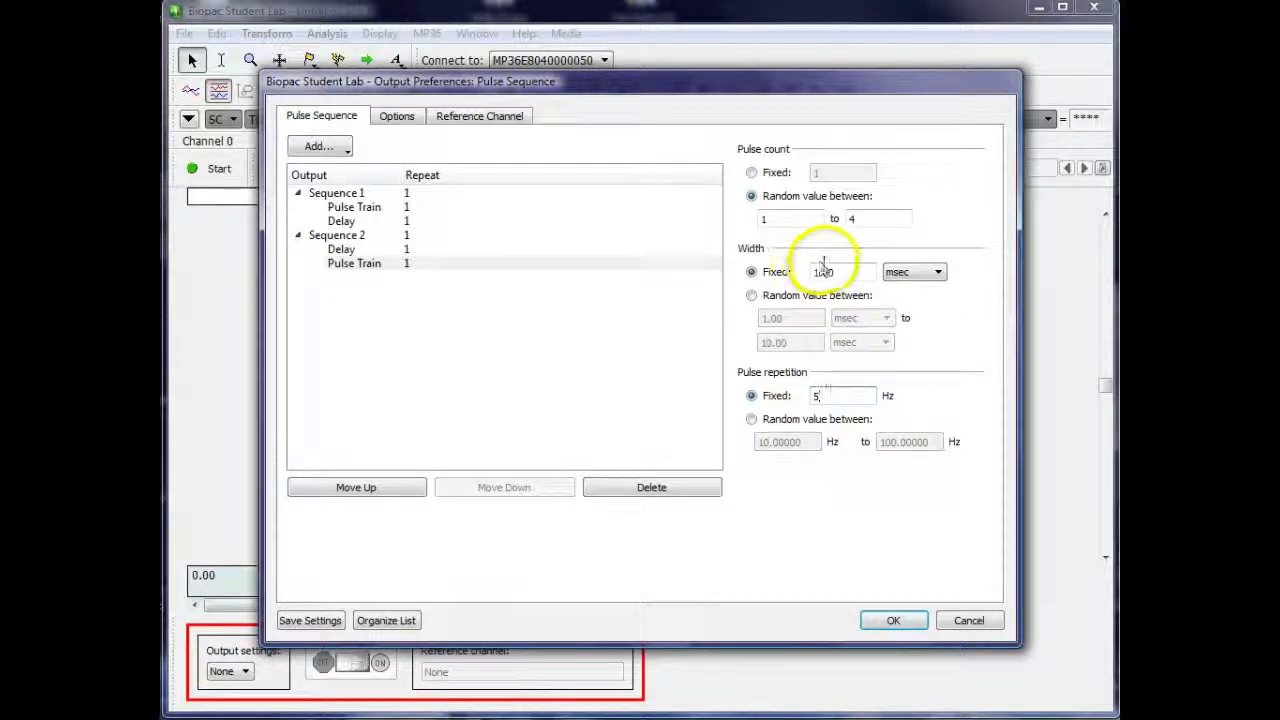
{"action": "left_click", "coordinate": [555, 266]}
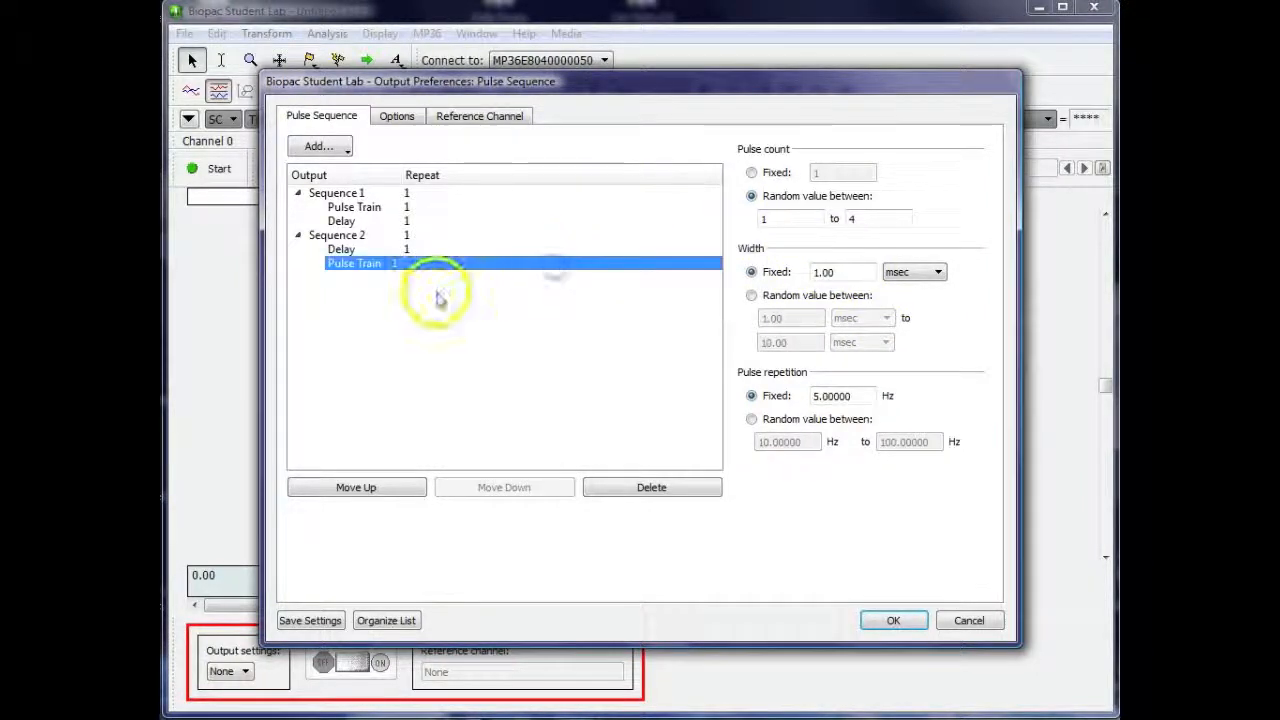
Set the repeat count of Sequence 2 to 3
{"action": "left_click", "coordinate": [406, 264]}
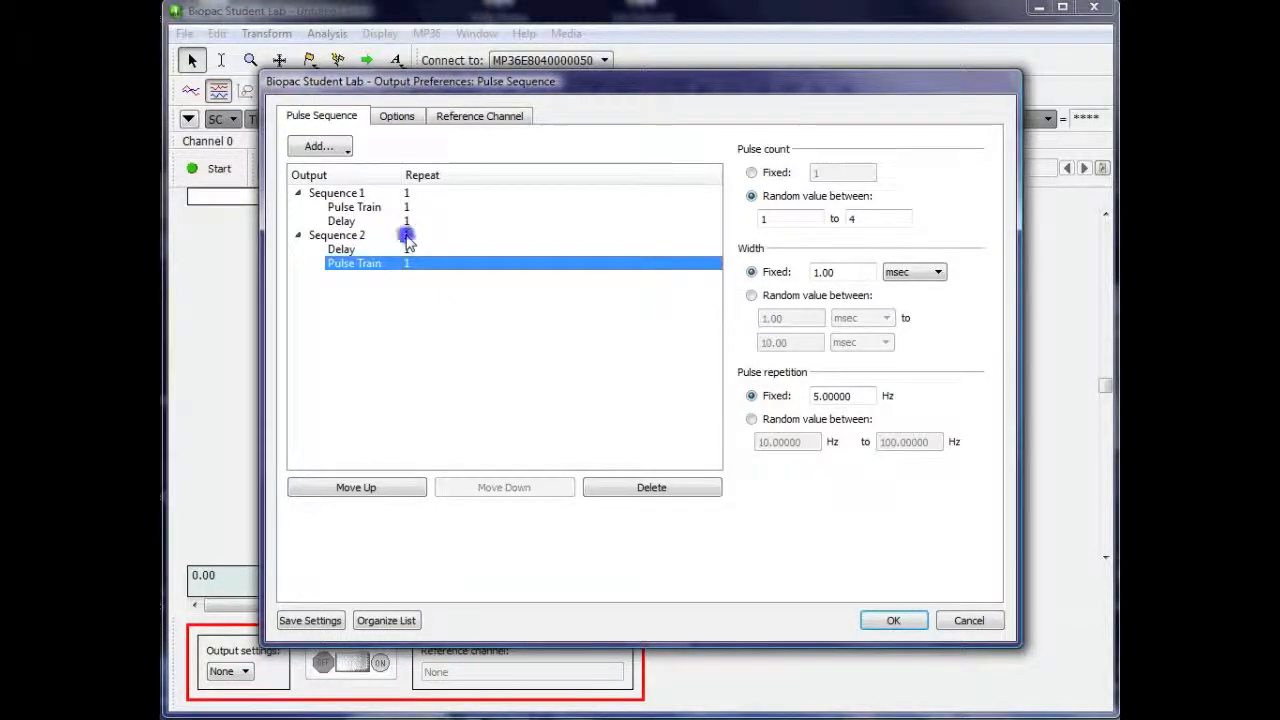
{"action": "left_click", "coordinate": [407, 237]}
{"action": "left_click", "coordinate": [406, 235]}
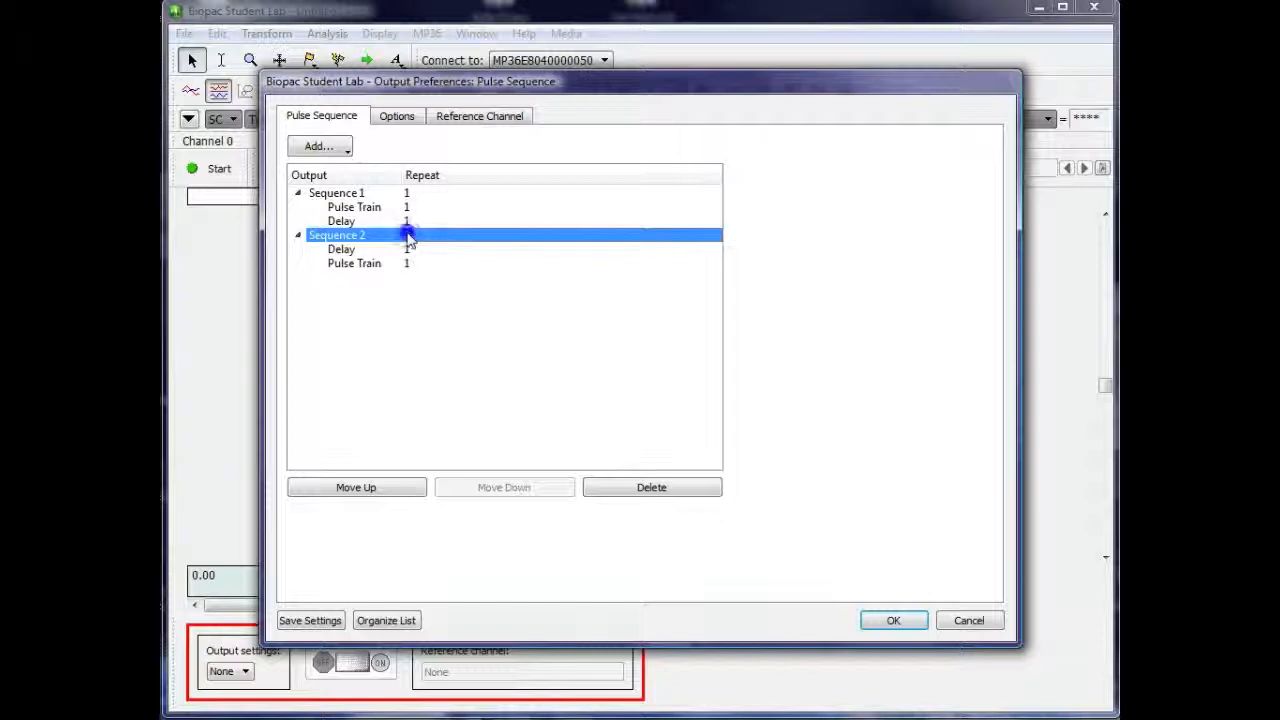
{"action": "left_click", "coordinate": [433, 233]}
{"action": "type", "text": "3"}
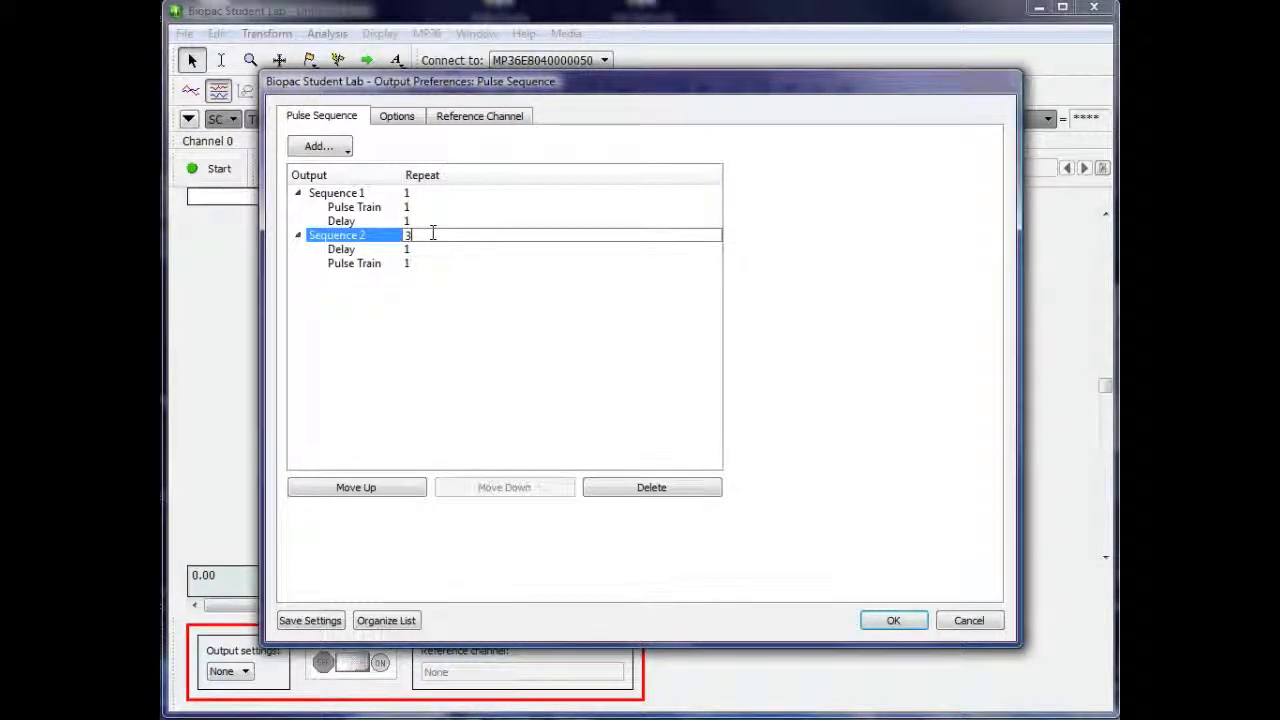
{"action": "left_click", "coordinate": [491, 327]}
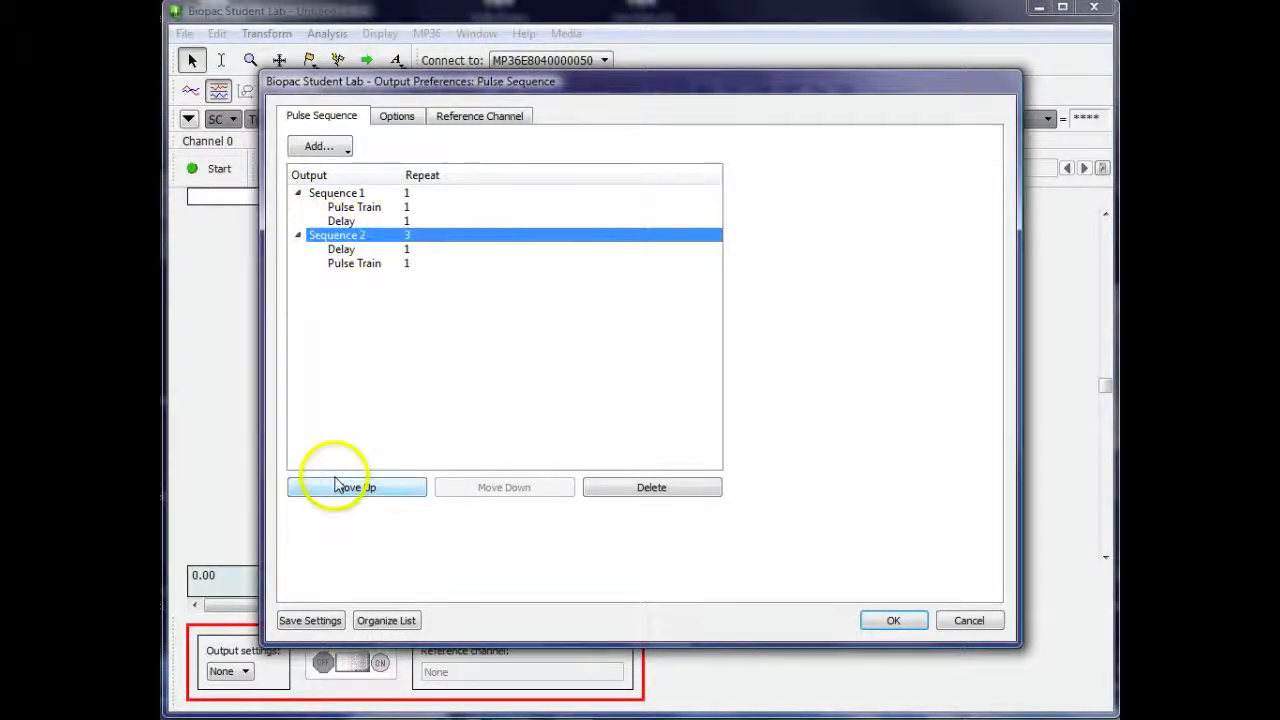
Move the three-repeat sequence ahead of the other sequence and return it to second place
{"action": "left_click", "coordinate": [337, 487]}
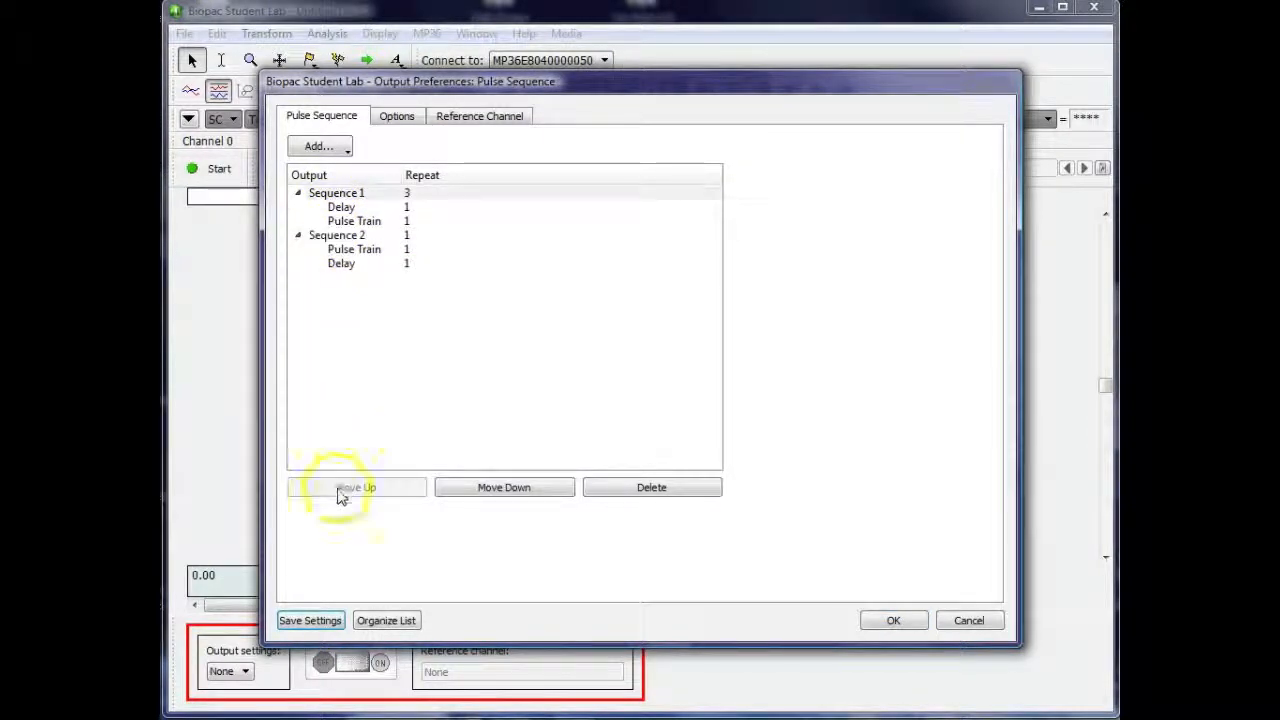
{"action": "left_click", "coordinate": [332, 285]}
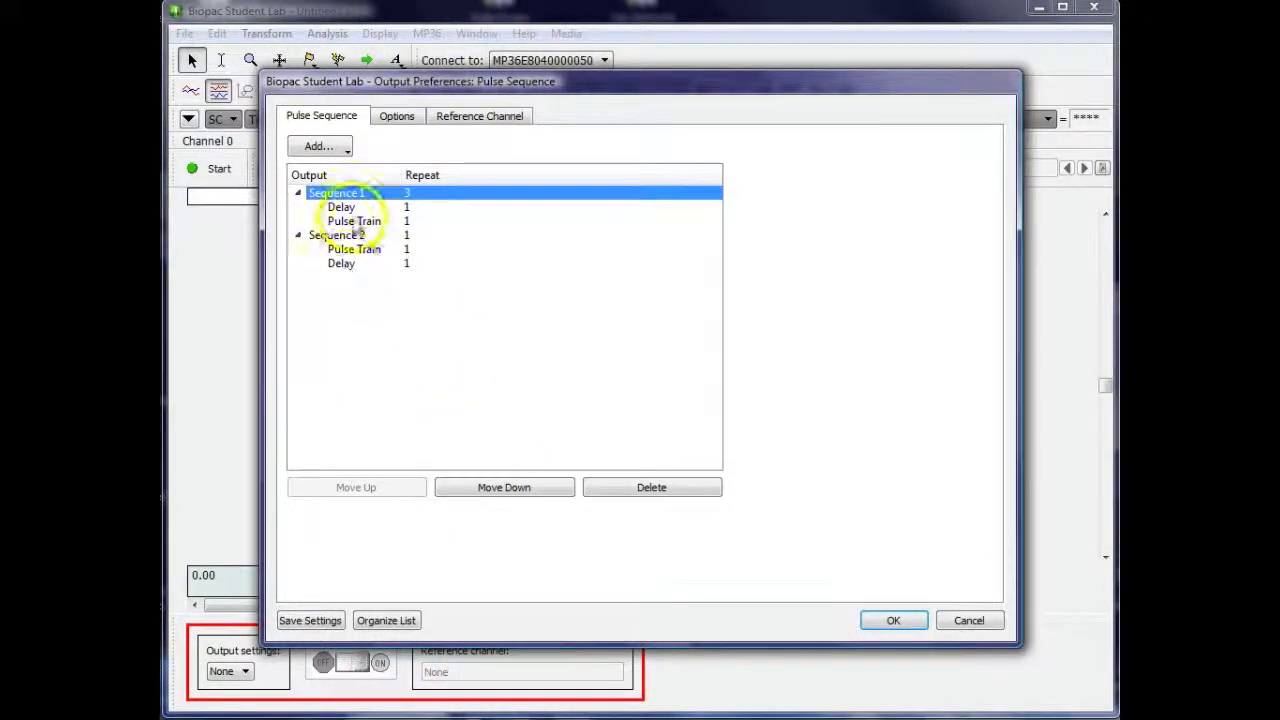
{"action": "left_click", "coordinate": [503, 487]}
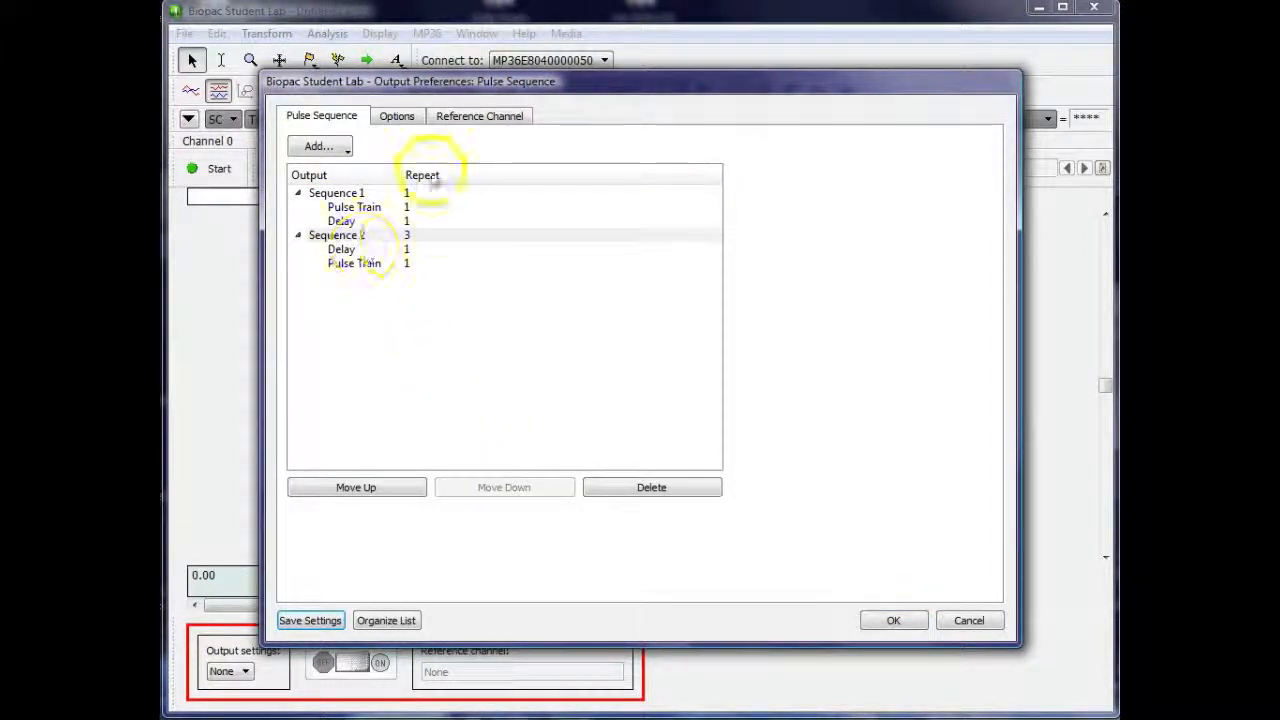
Set the pulse sequence to be initiated with recording and to output all sequences
{"action": "left_click", "coordinate": [400, 118]}
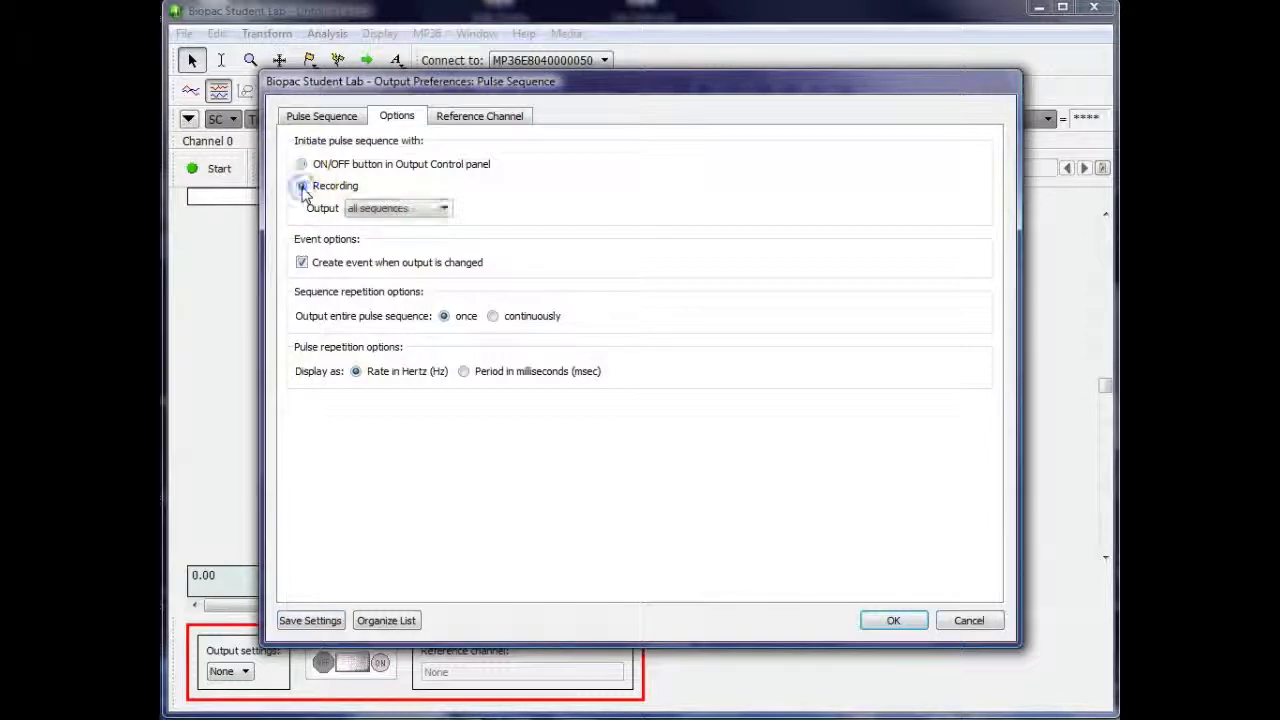
{"action": "left_click", "coordinate": [435, 208]}
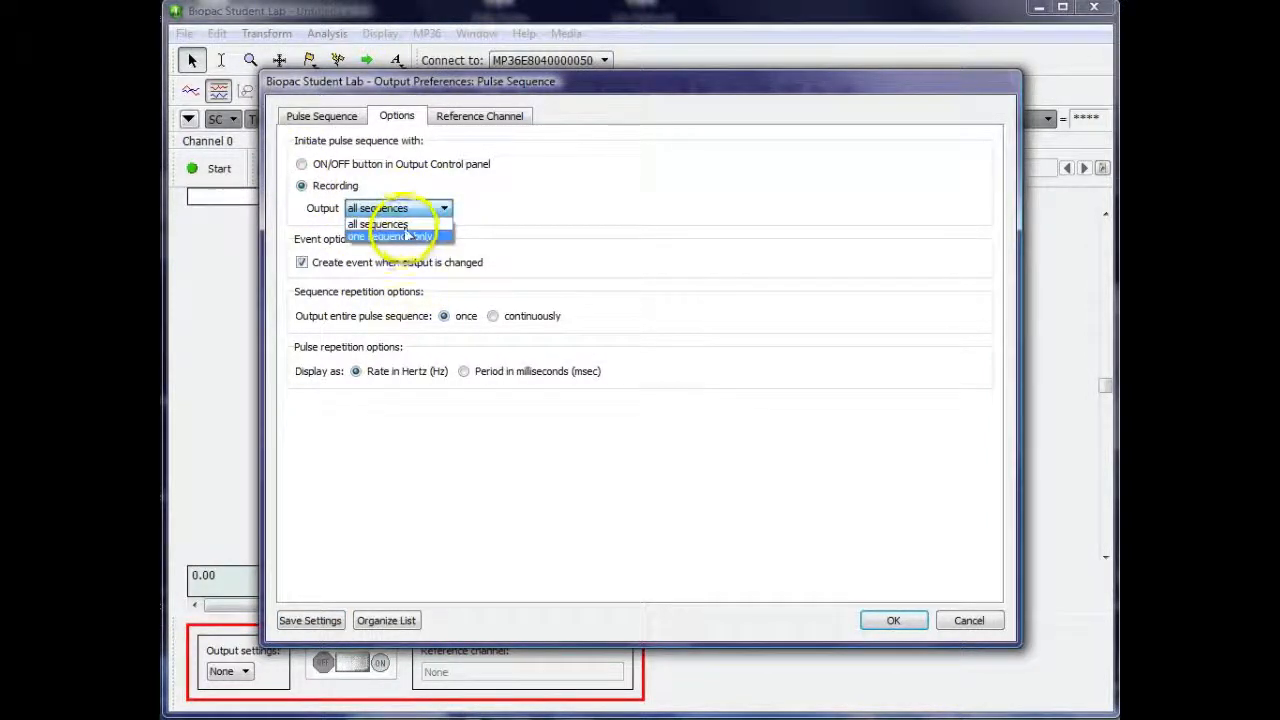
{"action": "left_click", "coordinate": [404, 237]}
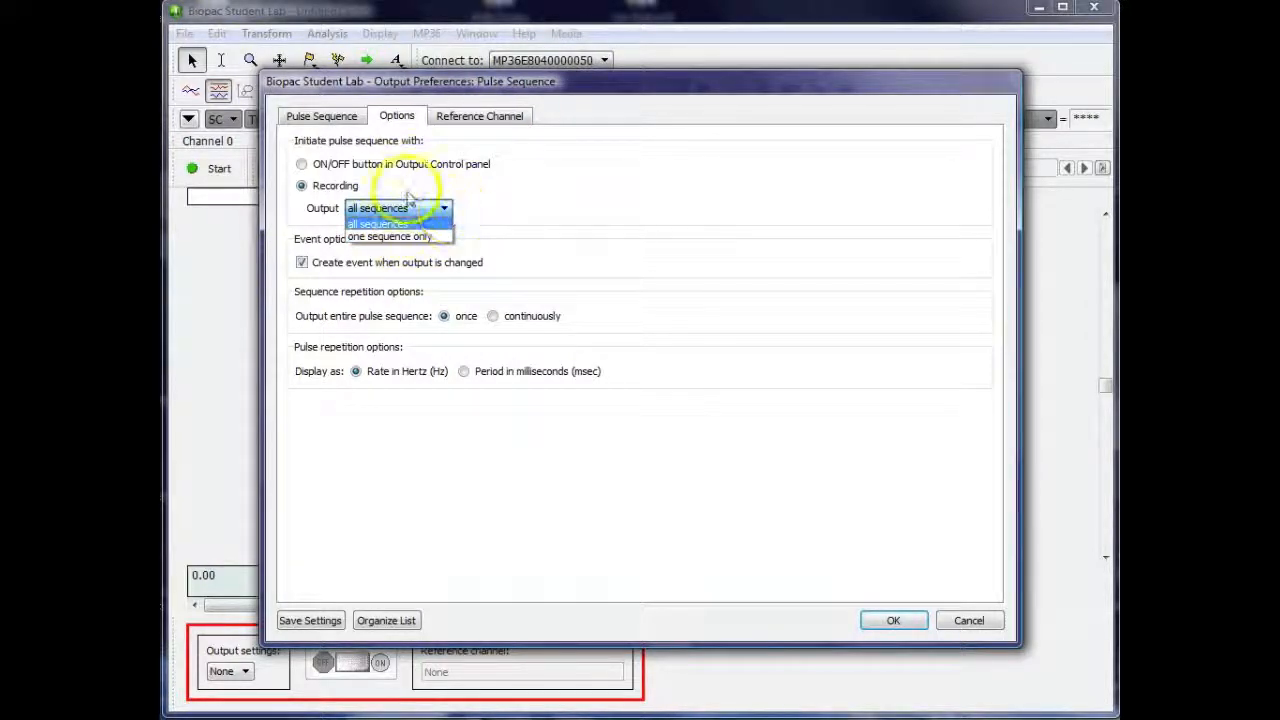
{"action": "left_click", "coordinate": [345, 188]}
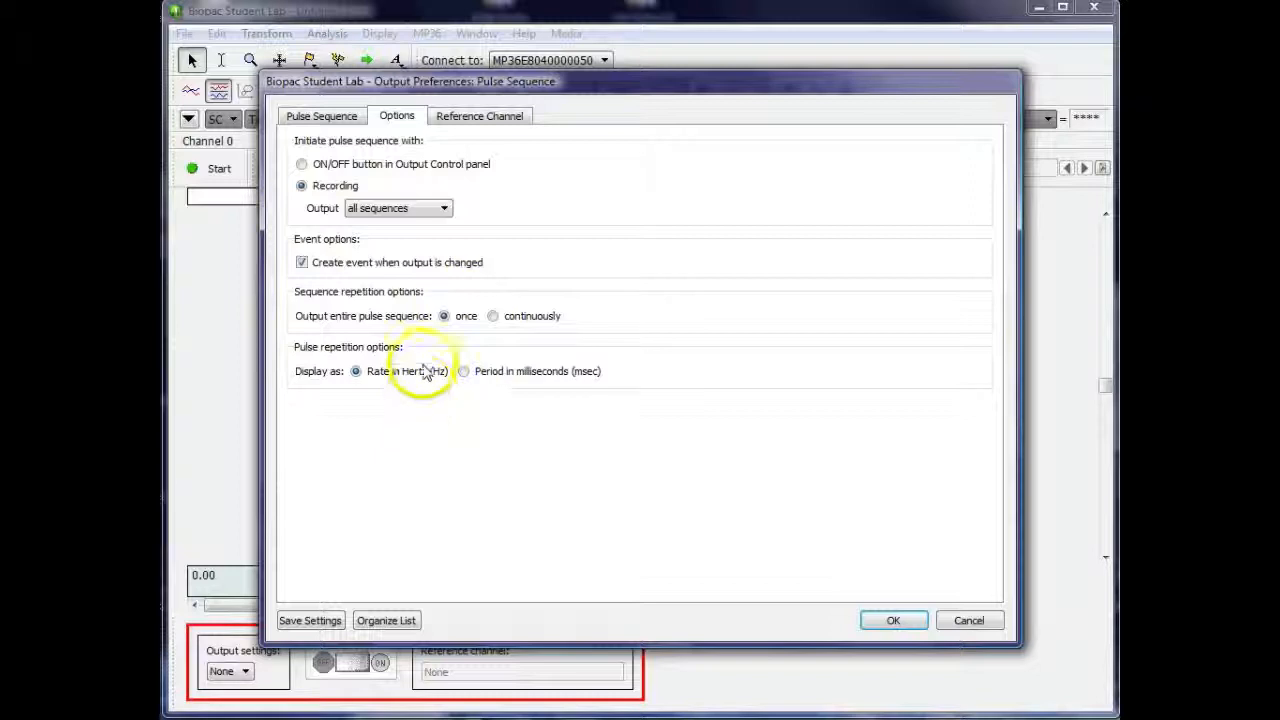
Compare the repeat settings of the individual sequences with the once and continuously options for outputting the entire pulse sequence
{"action": "left_click", "coordinate": [335, 115]}
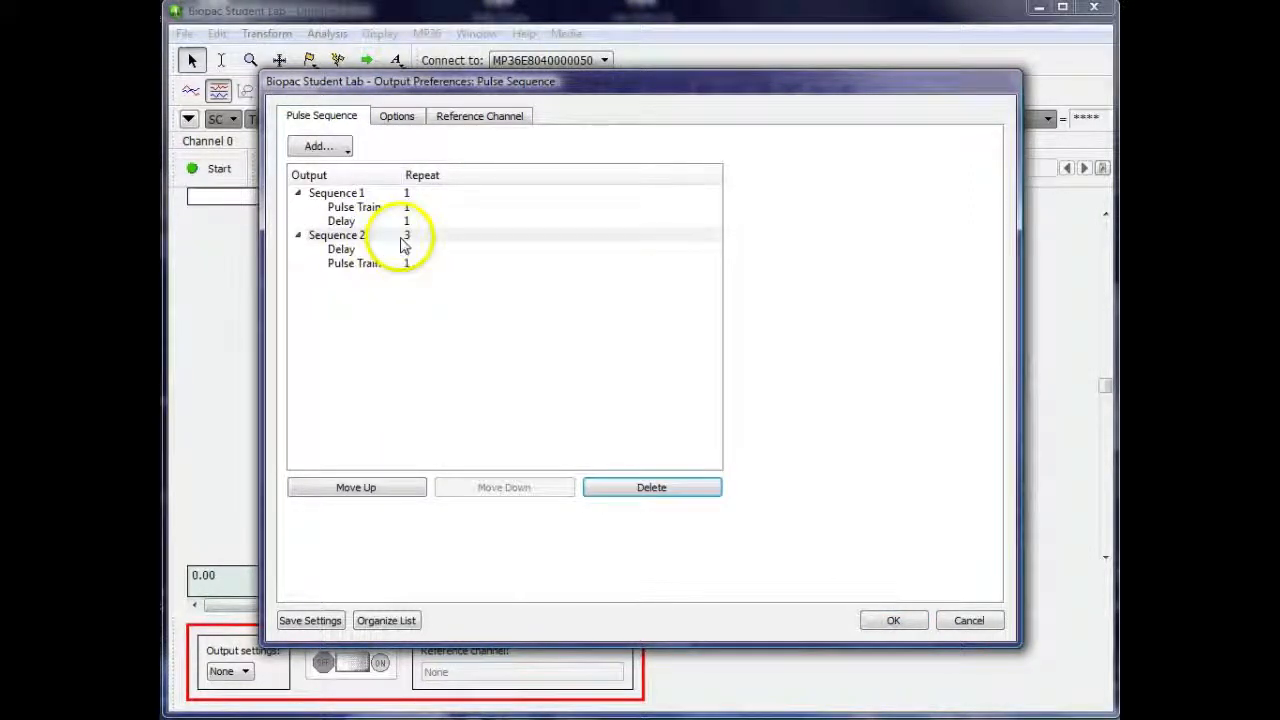
{"action": "left_click", "coordinate": [397, 115]}
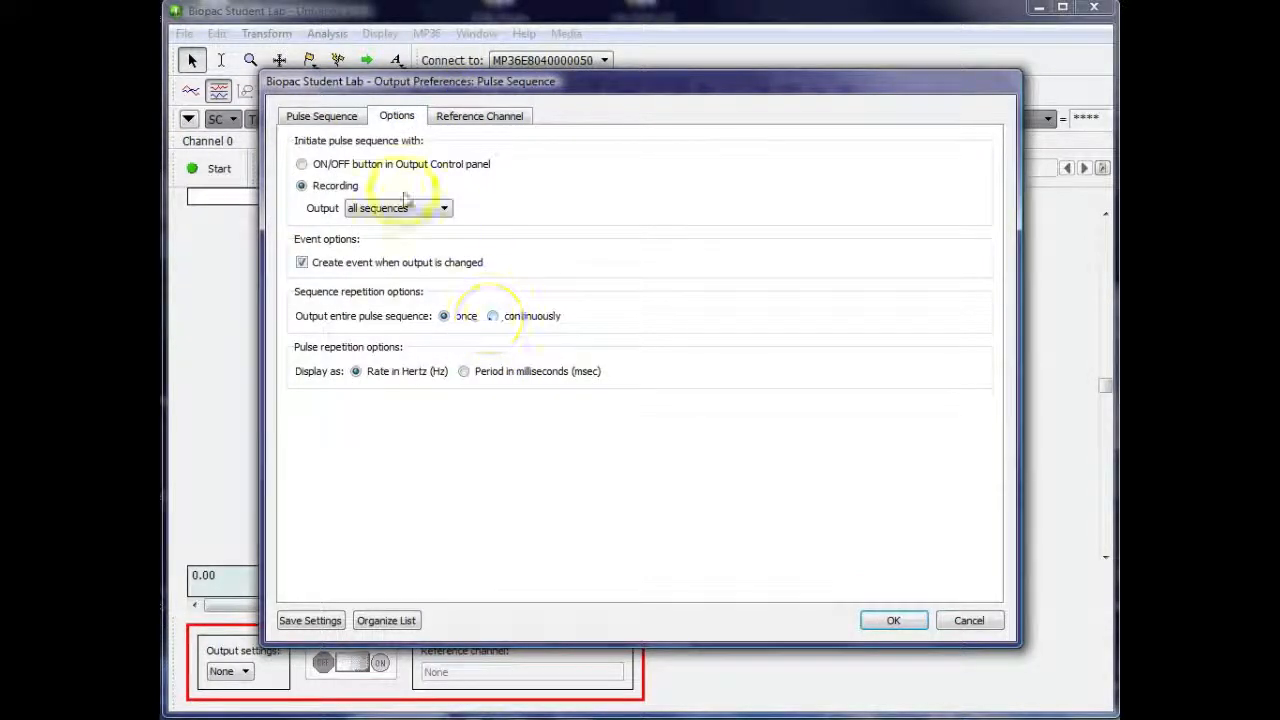
{"action": "left_click", "coordinate": [321, 115]}
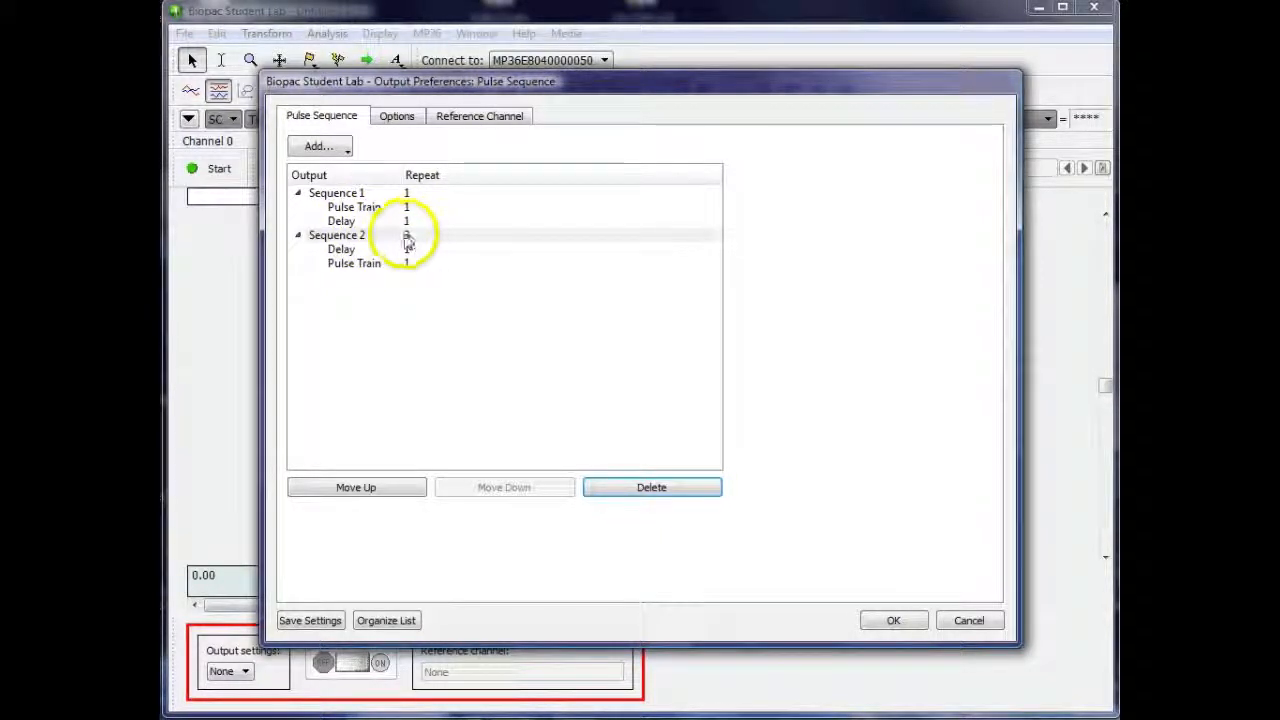
{"action": "left_click", "coordinate": [398, 118]}
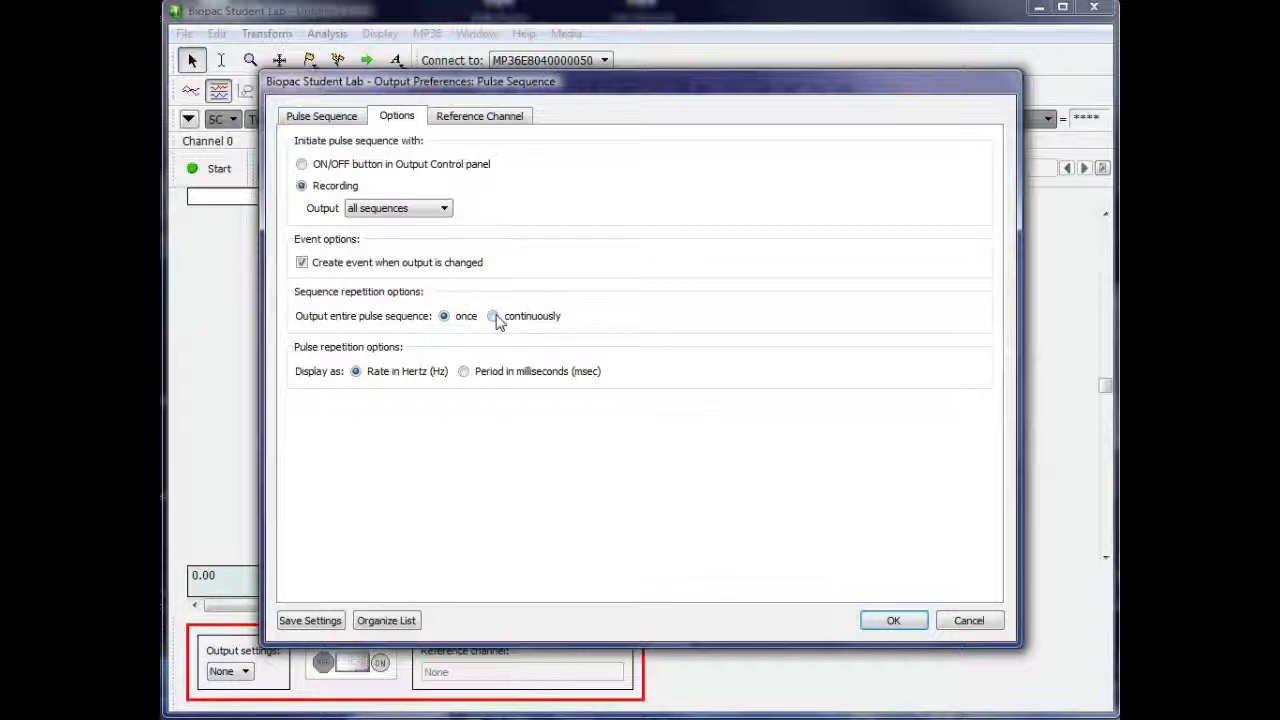
{"action": "left_click", "coordinate": [325, 118]}
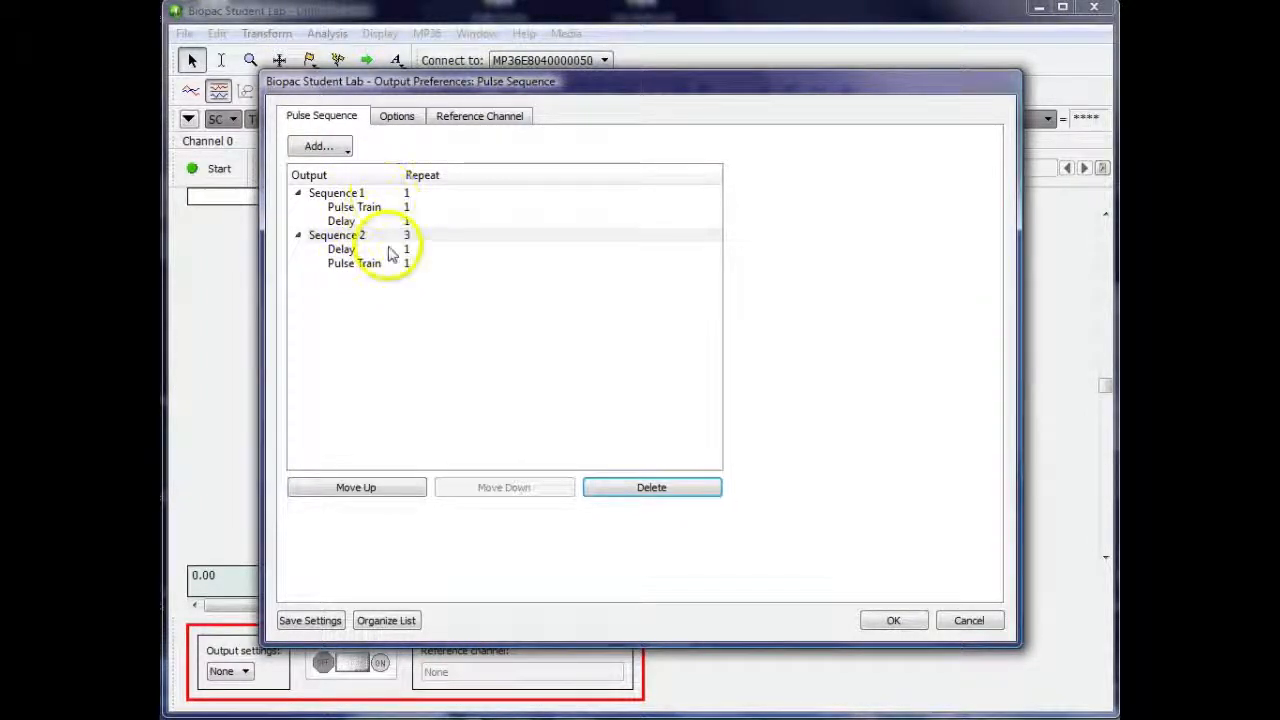
{"action": "left_click", "coordinate": [392, 118]}
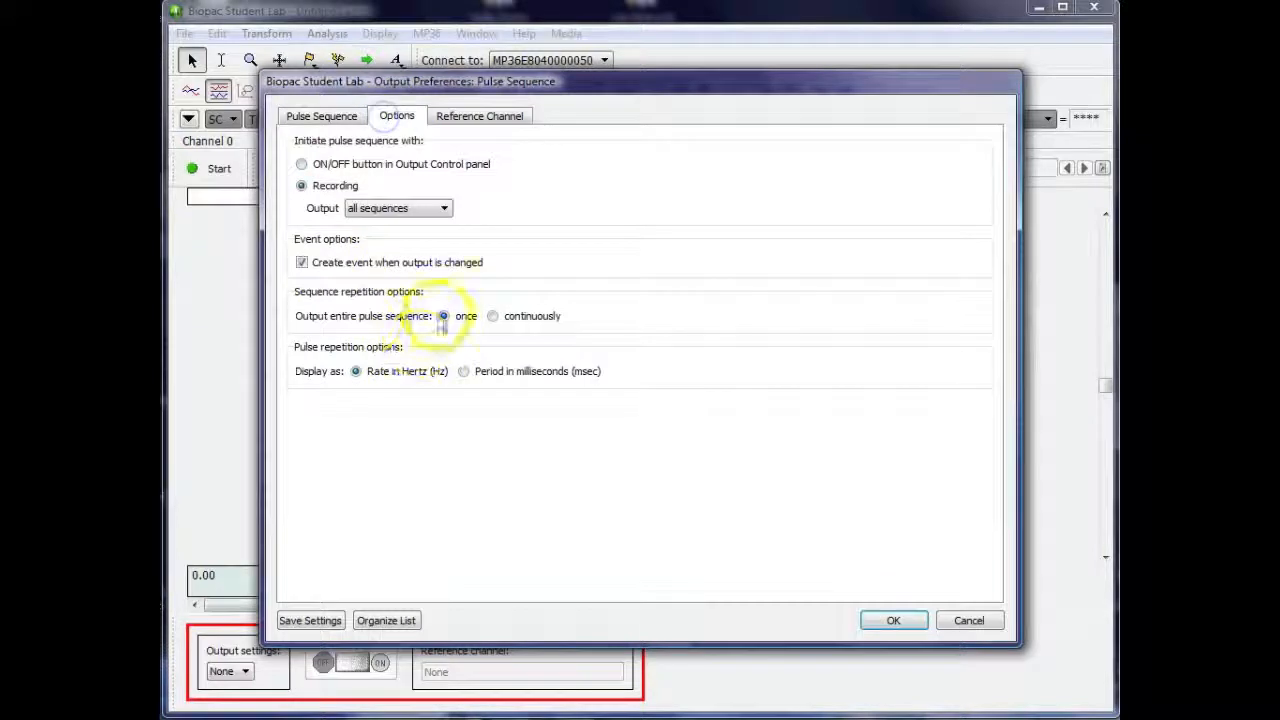
{"action": "left_click", "coordinate": [330, 116]}
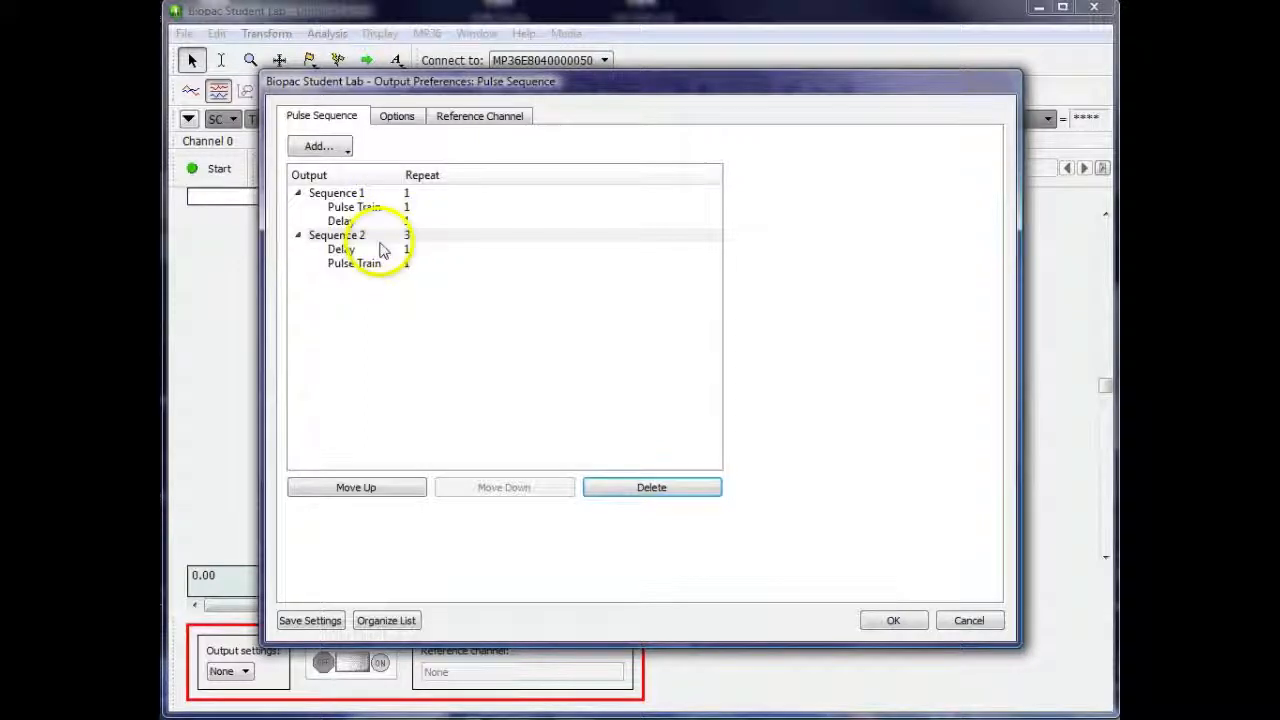
{"action": "left_click", "coordinate": [401, 117]}
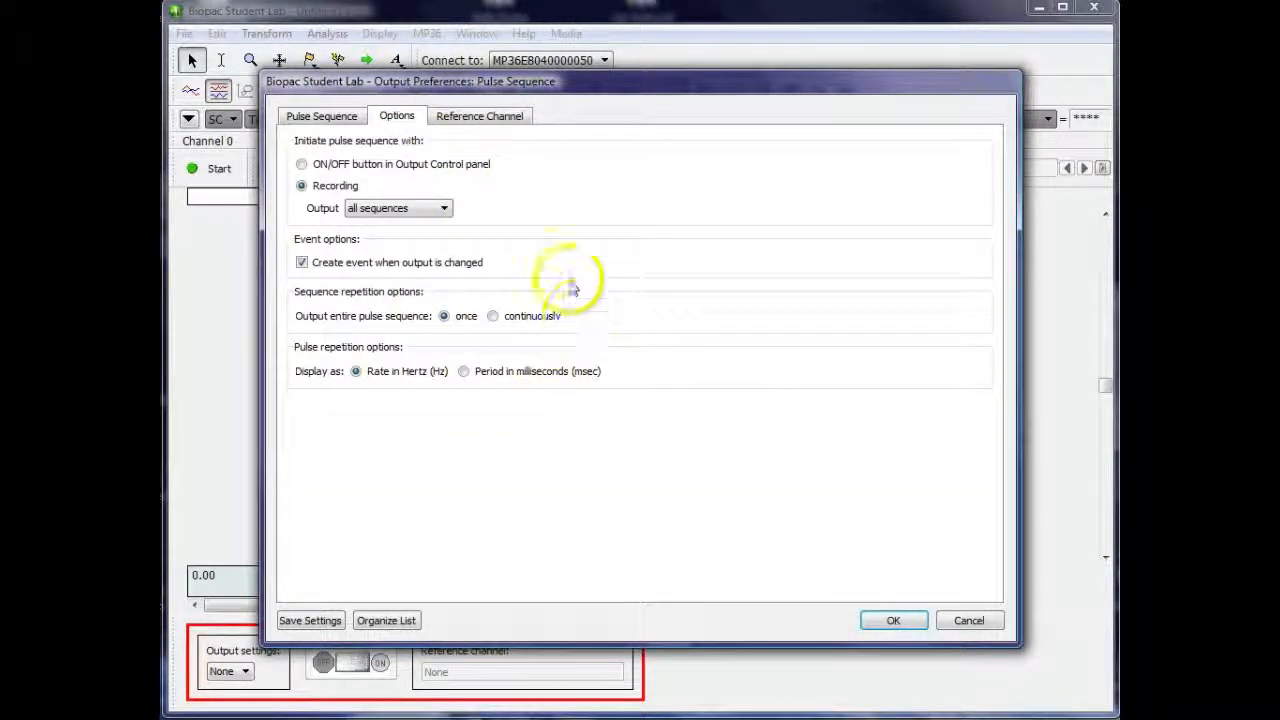
Output the reference signal on CH1, apply the output preferences and accept overwriting the channel's current settings
{"action": "left_click", "coordinate": [488, 118]}
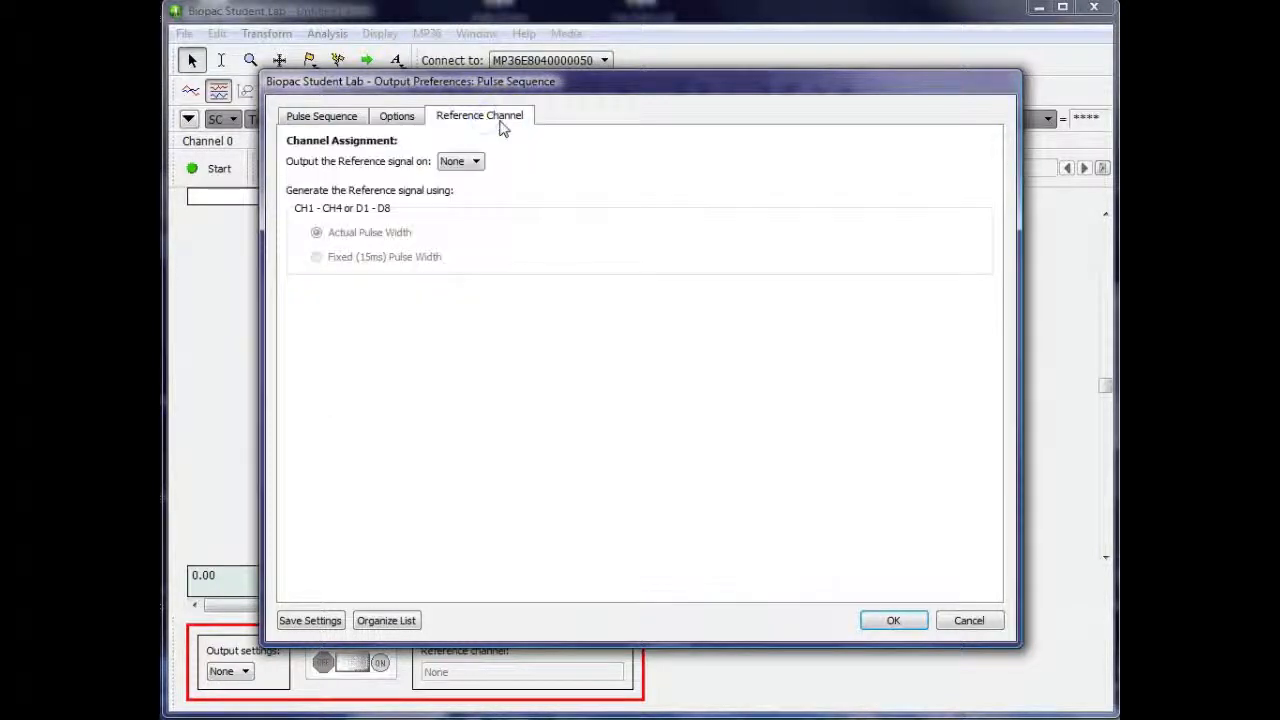
{"action": "left_click", "coordinate": [475, 162]}
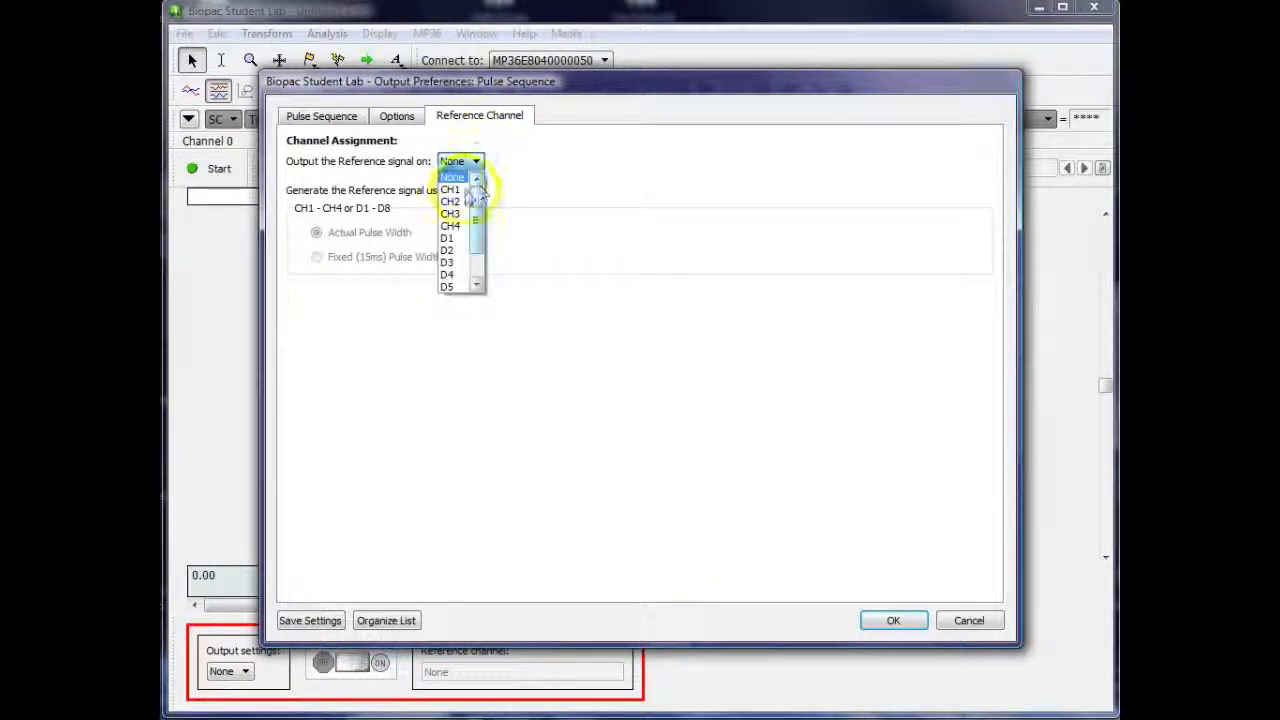
{"action": "left_click", "coordinate": [452, 189]}
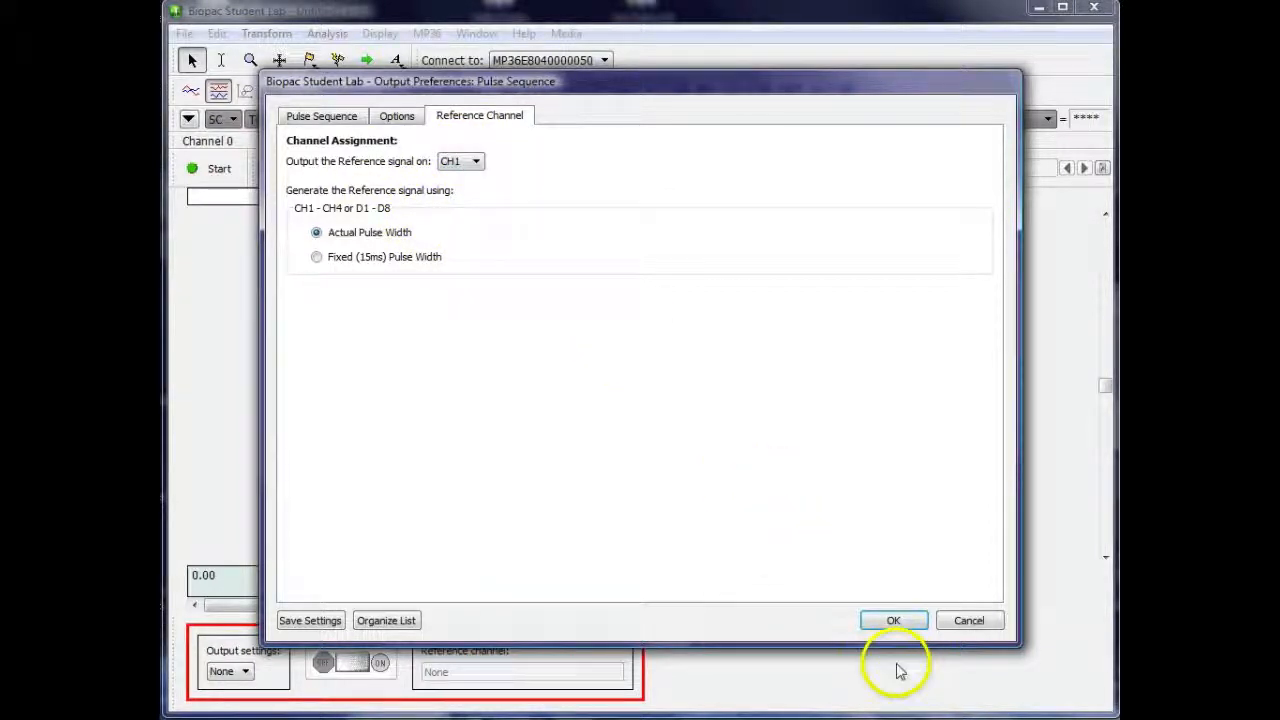
{"action": "left_click", "coordinate": [894, 621]}
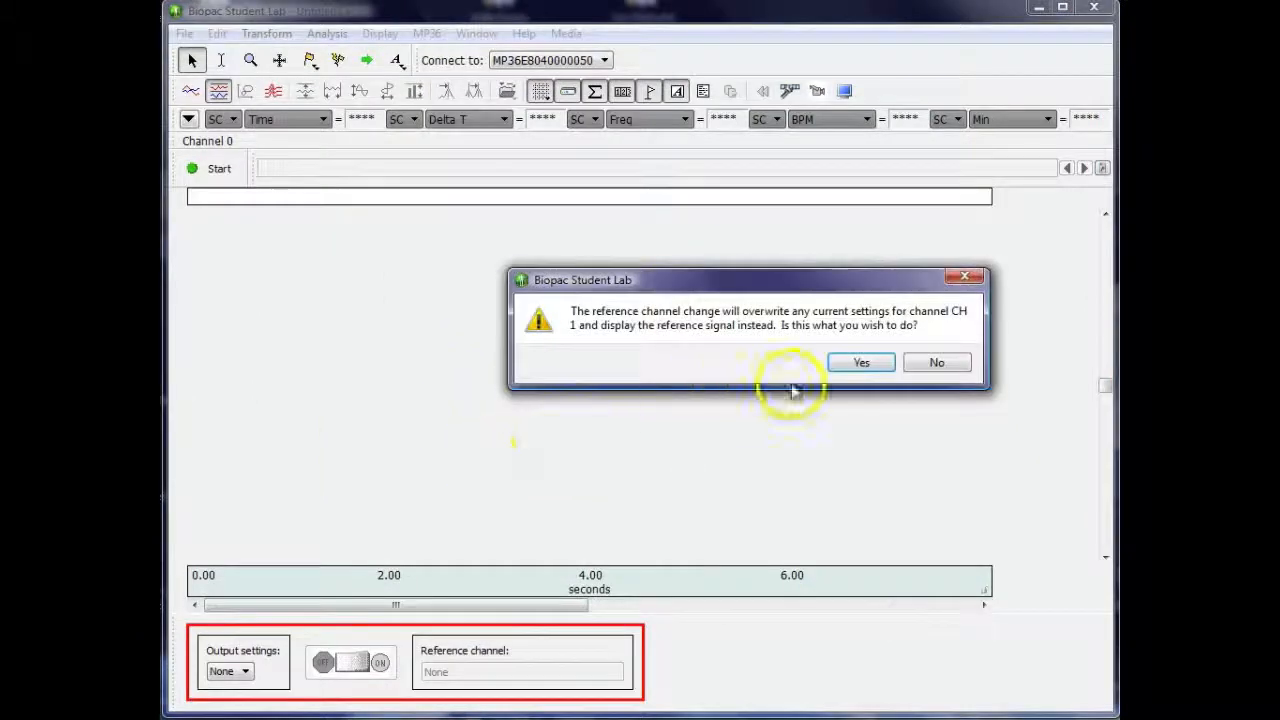
{"action": "left_click", "coordinate": [862, 364]}
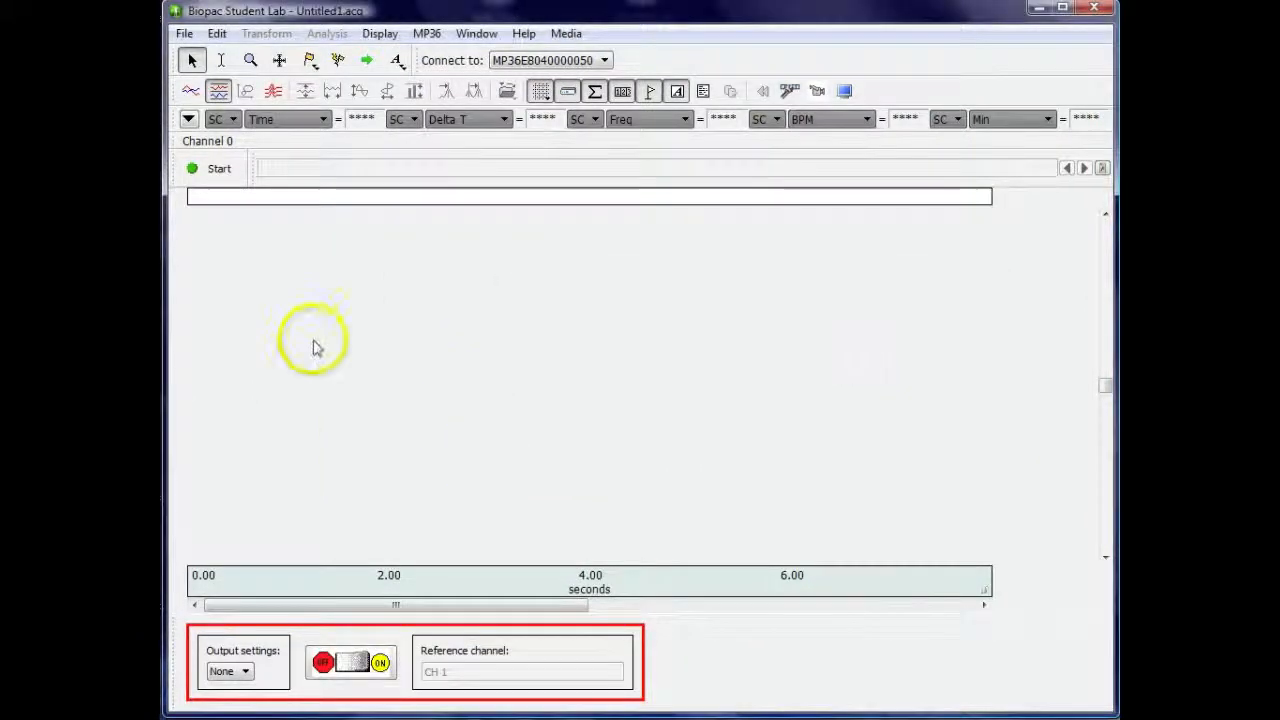
Record the pulse sequence output until its pulses finish, and autoscale the recording horizontally
{"action": "left_click", "coordinate": [220, 170]}
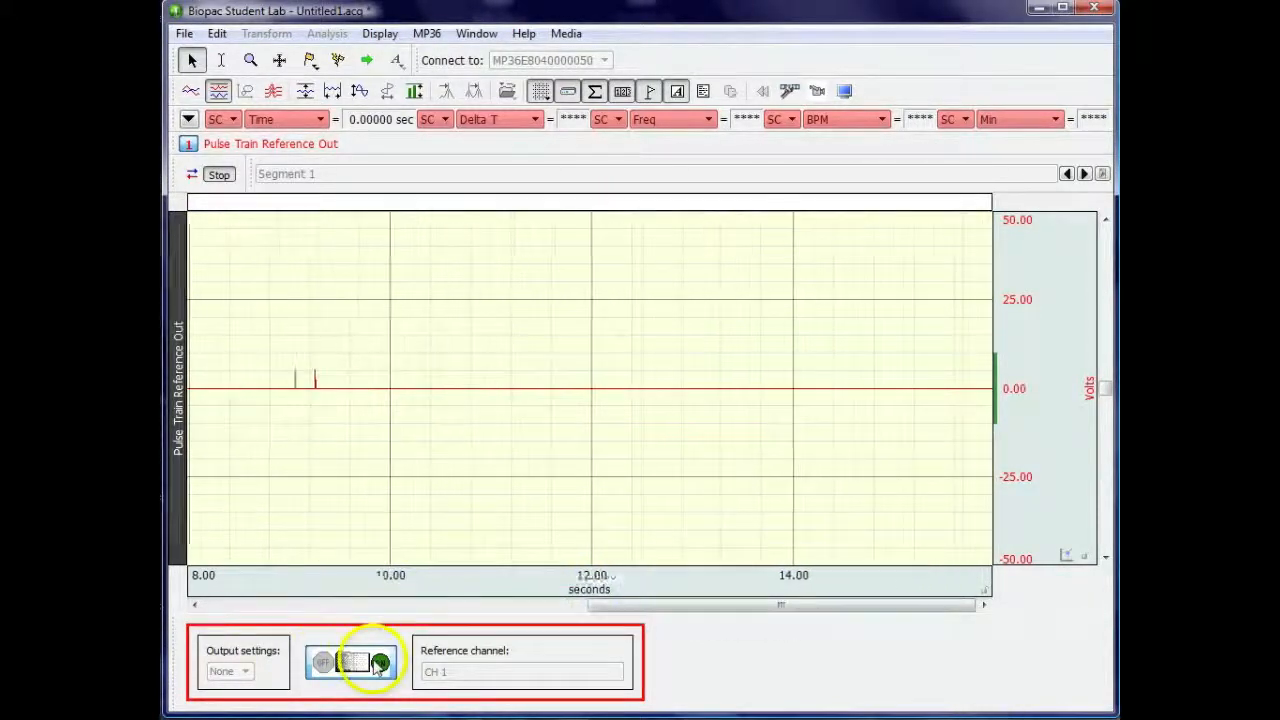
{"action": "left_click", "coordinate": [218, 174]}
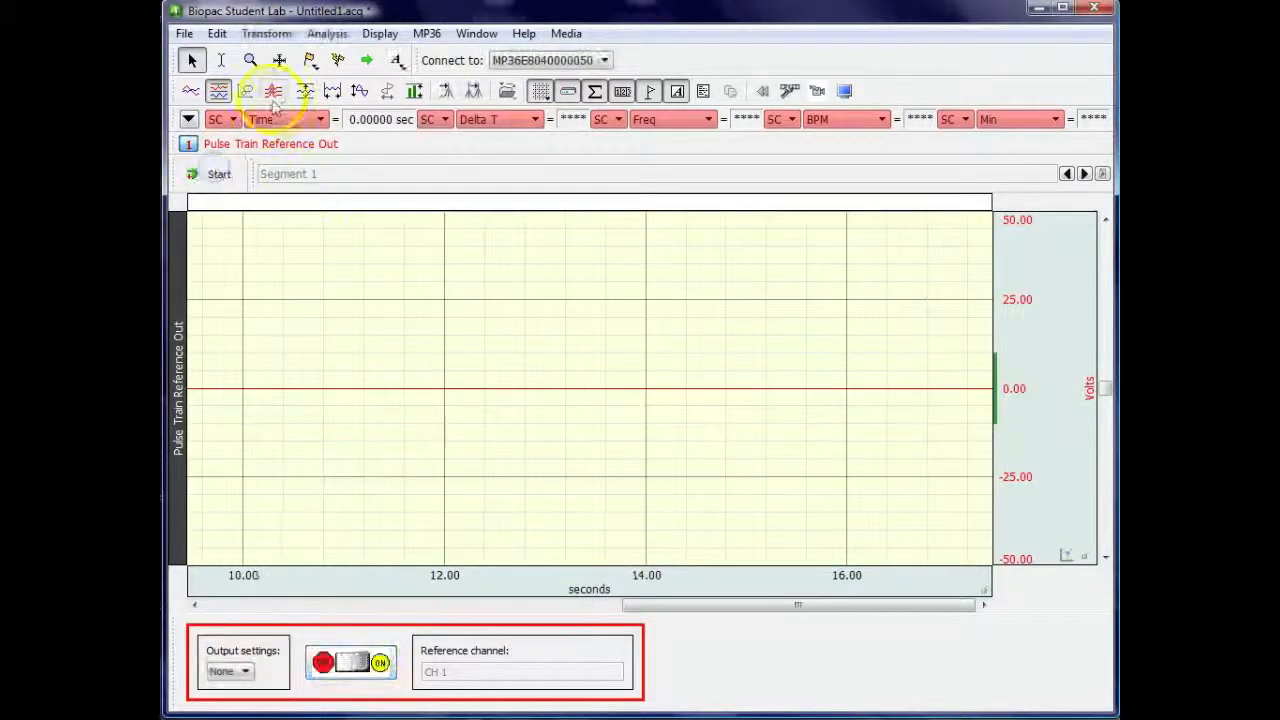
{"action": "left_click", "coordinate": [332, 91]}
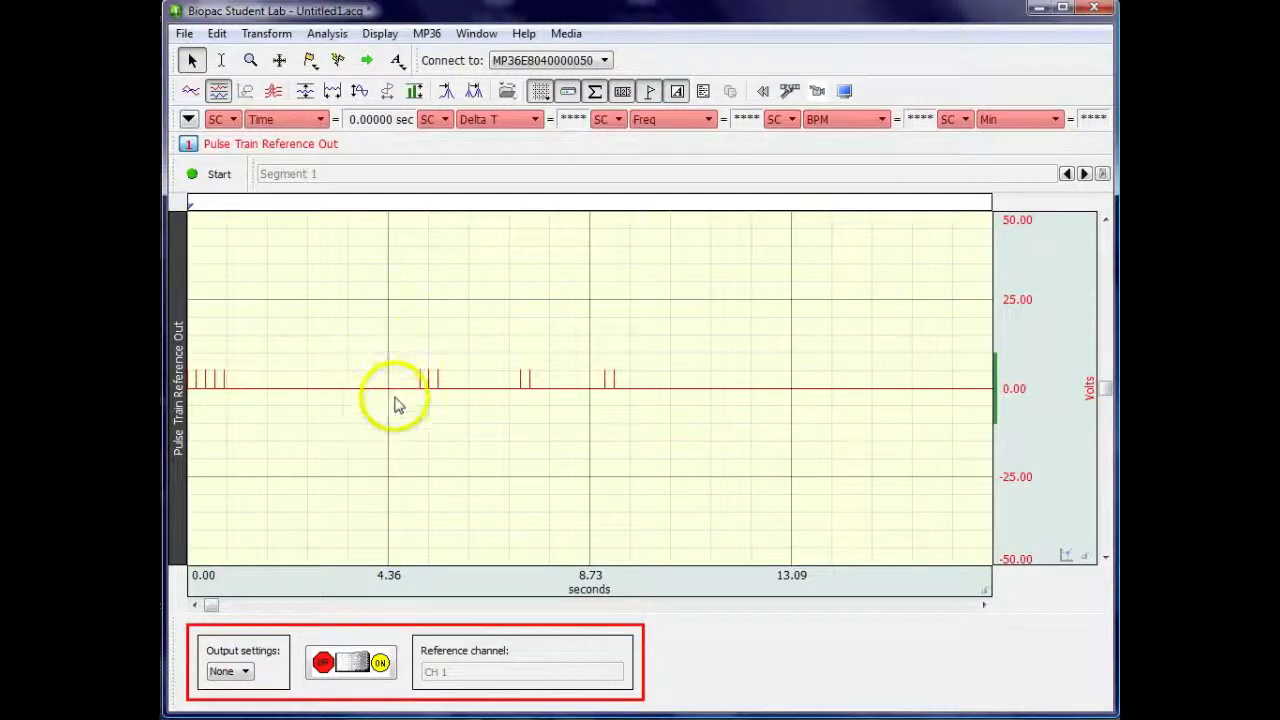
Make the Sequence 2 pulse train's repetition random with a 1 Hz lower limit, change its upper limit and apply the output preferences
{"action": "right_click", "coordinate": [476, 651]}
{"action": "left_click", "coordinate": [500, 657]}
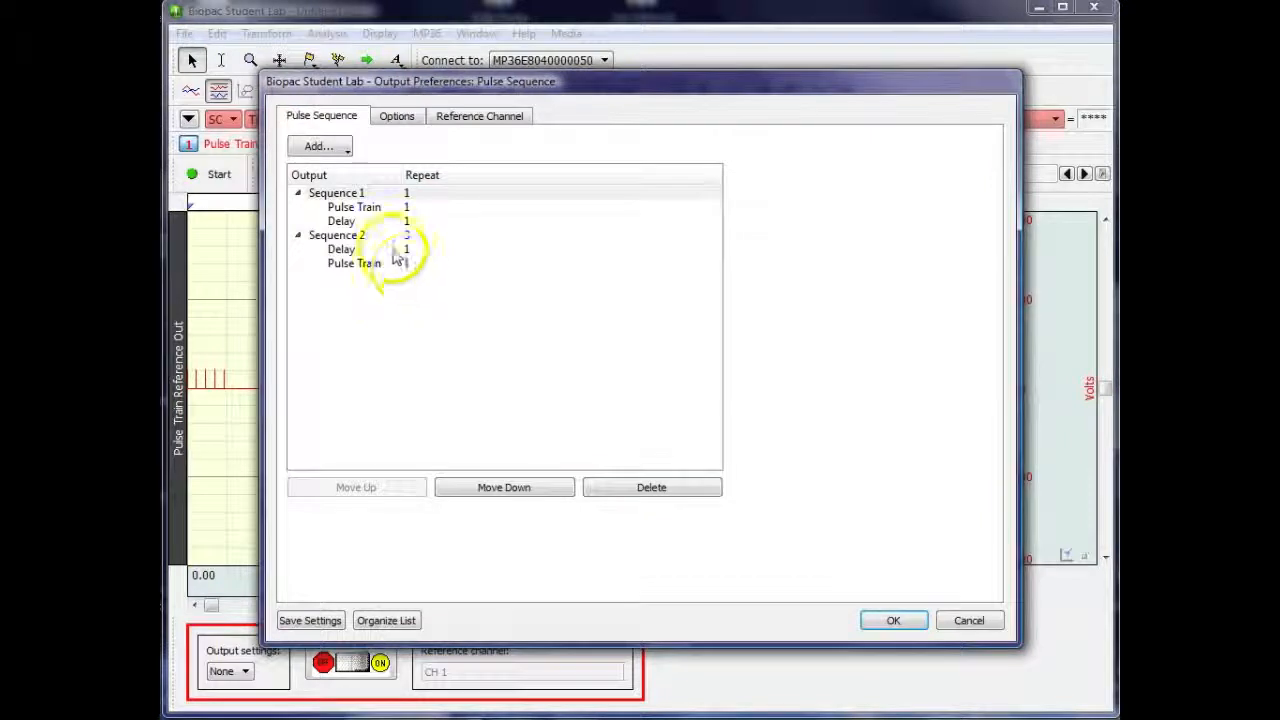
{"action": "left_click", "coordinate": [355, 238]}
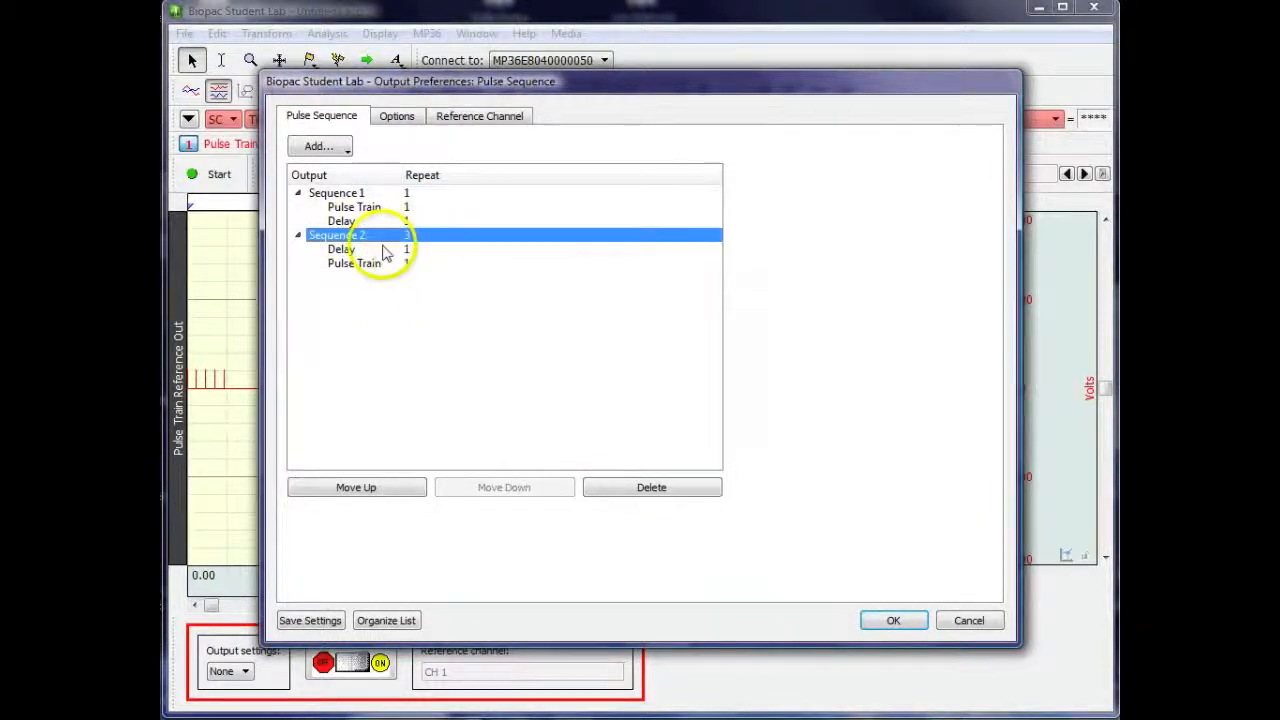
{"action": "left_click", "coordinate": [355, 262]}
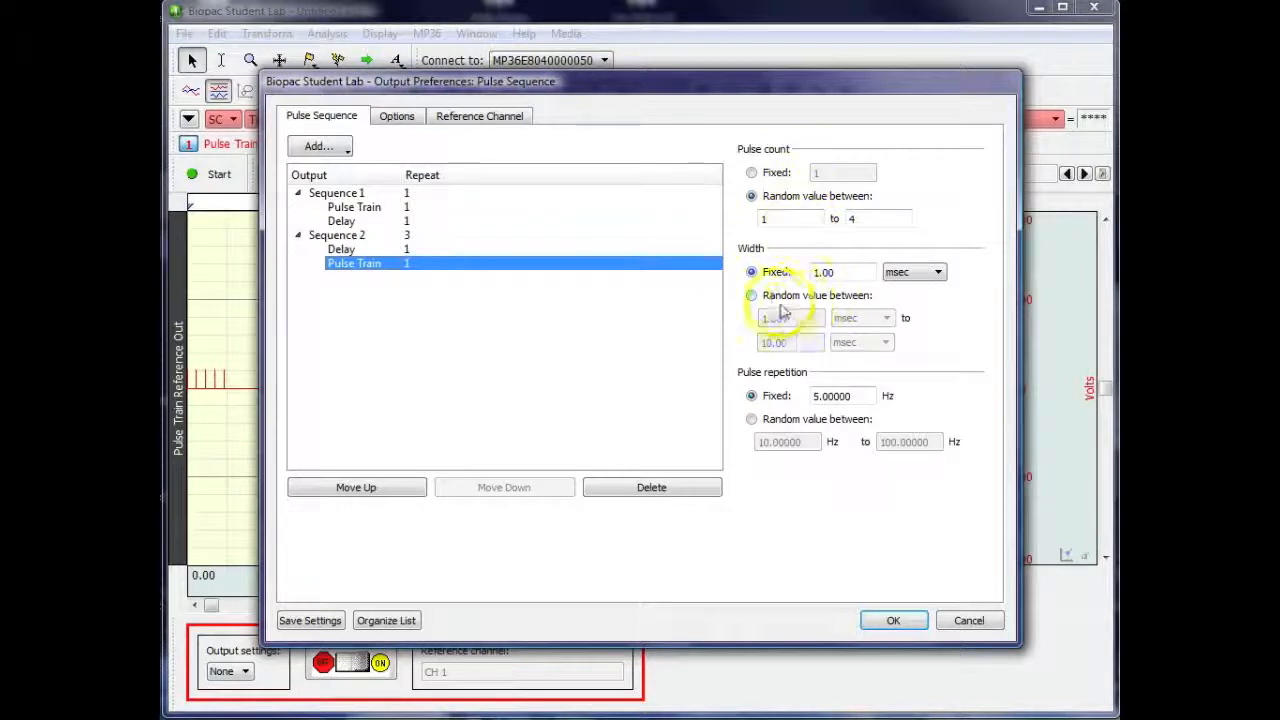
{"action": "left_click", "coordinate": [752, 418]}
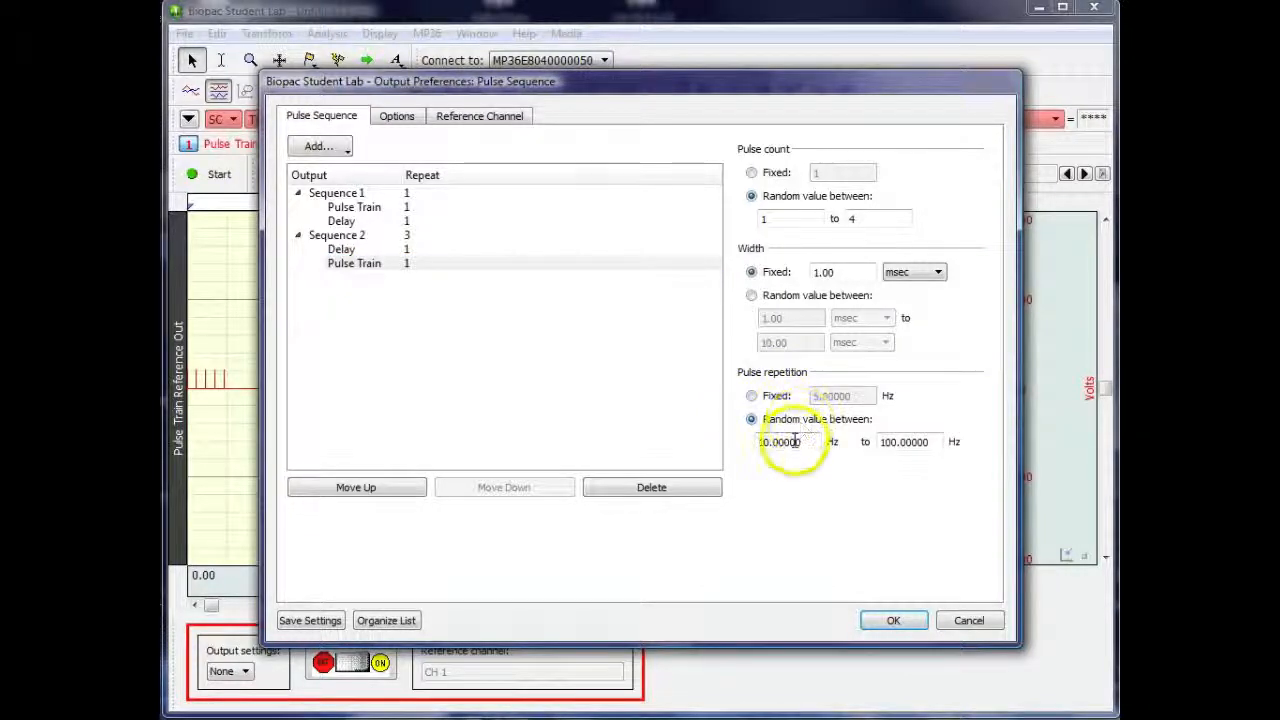
{"action": "left_click", "coordinate": [770, 442]}
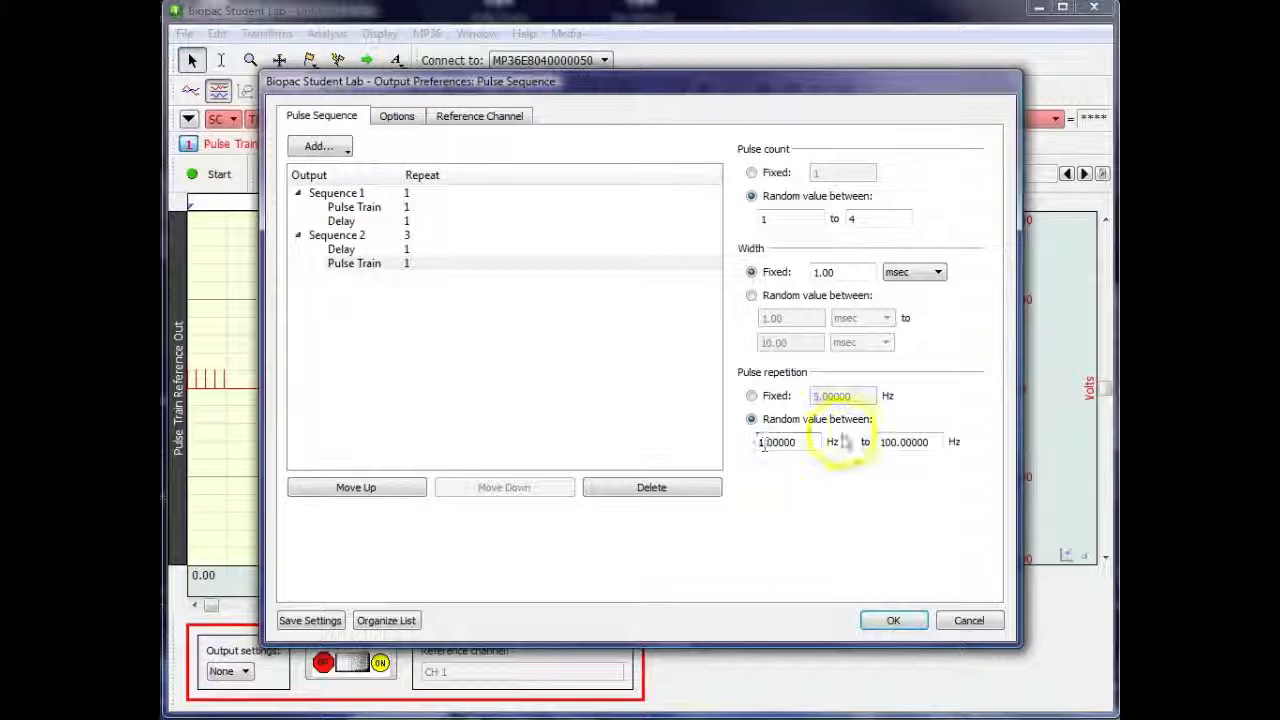
{"action": "left_click", "coordinate": [884, 442]}
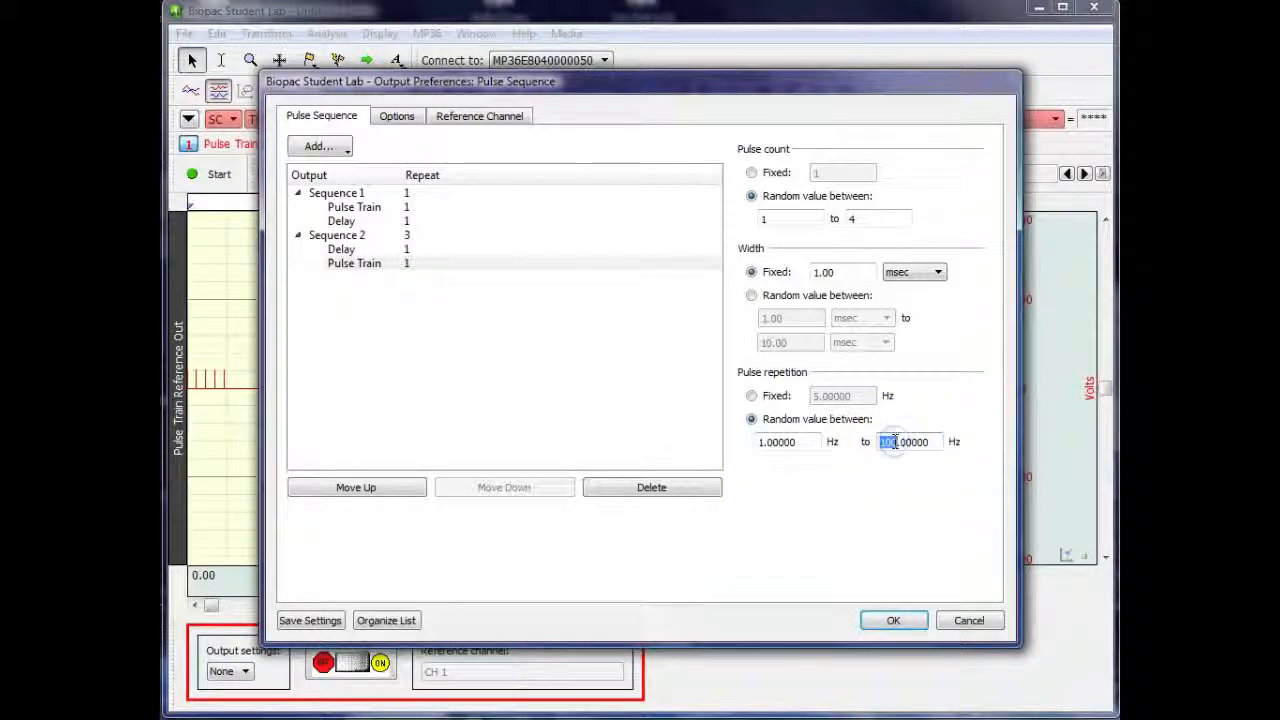
{"action": "left_click", "coordinate": [900, 621]}
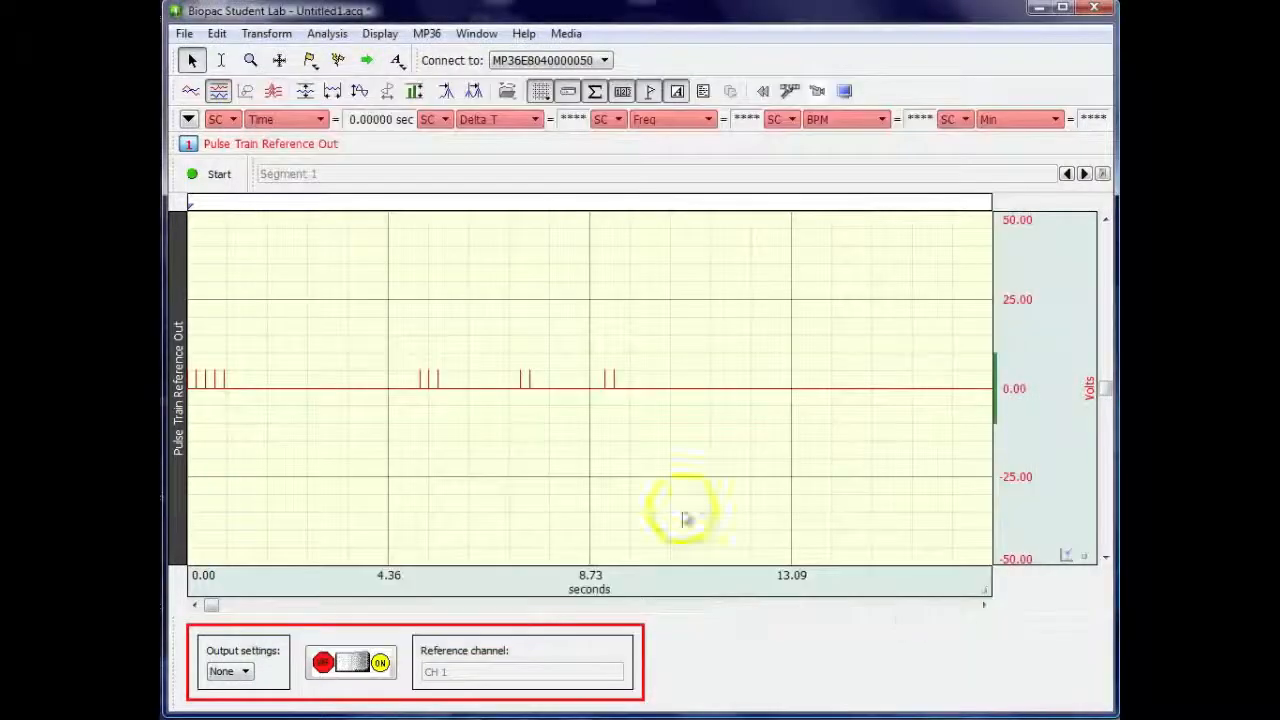
Record two more segments of the pulse sequence output, stopping each one after its pulse trains
{"action": "left_click", "coordinate": [217, 174]}
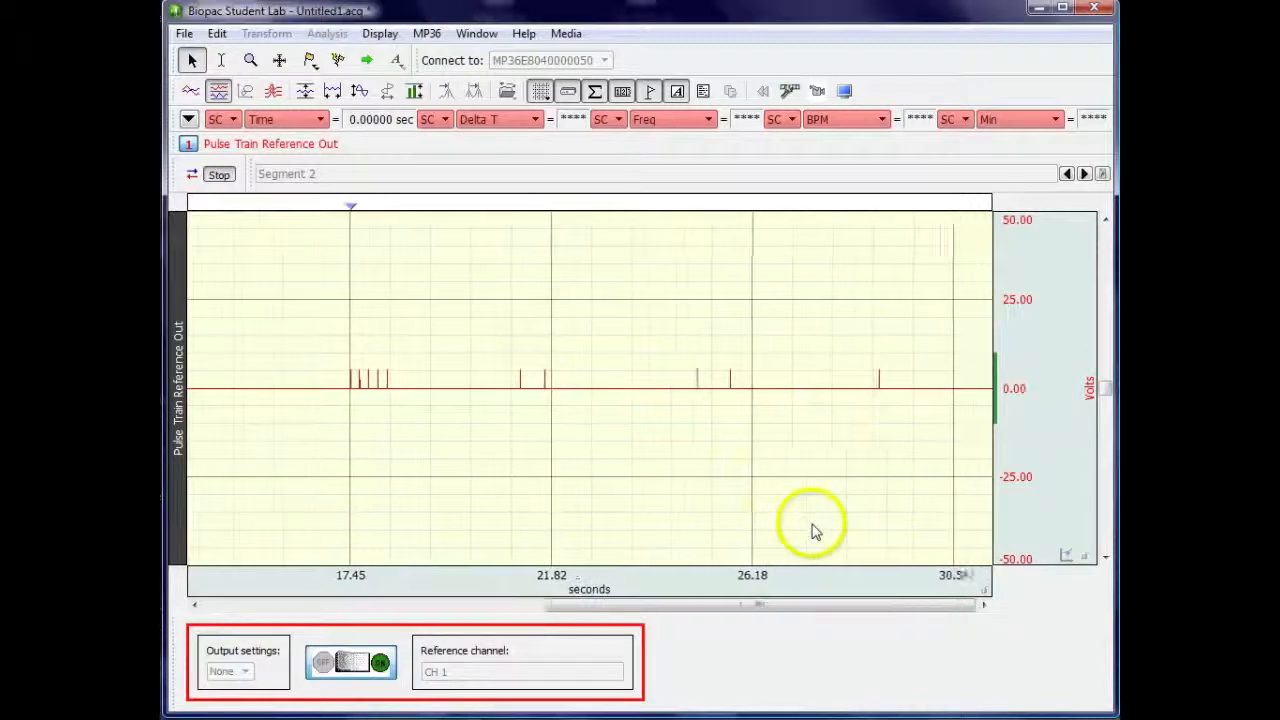
{"action": "left_click", "coordinate": [219, 175]}
{"action": "left_click", "coordinate": [219, 175]}
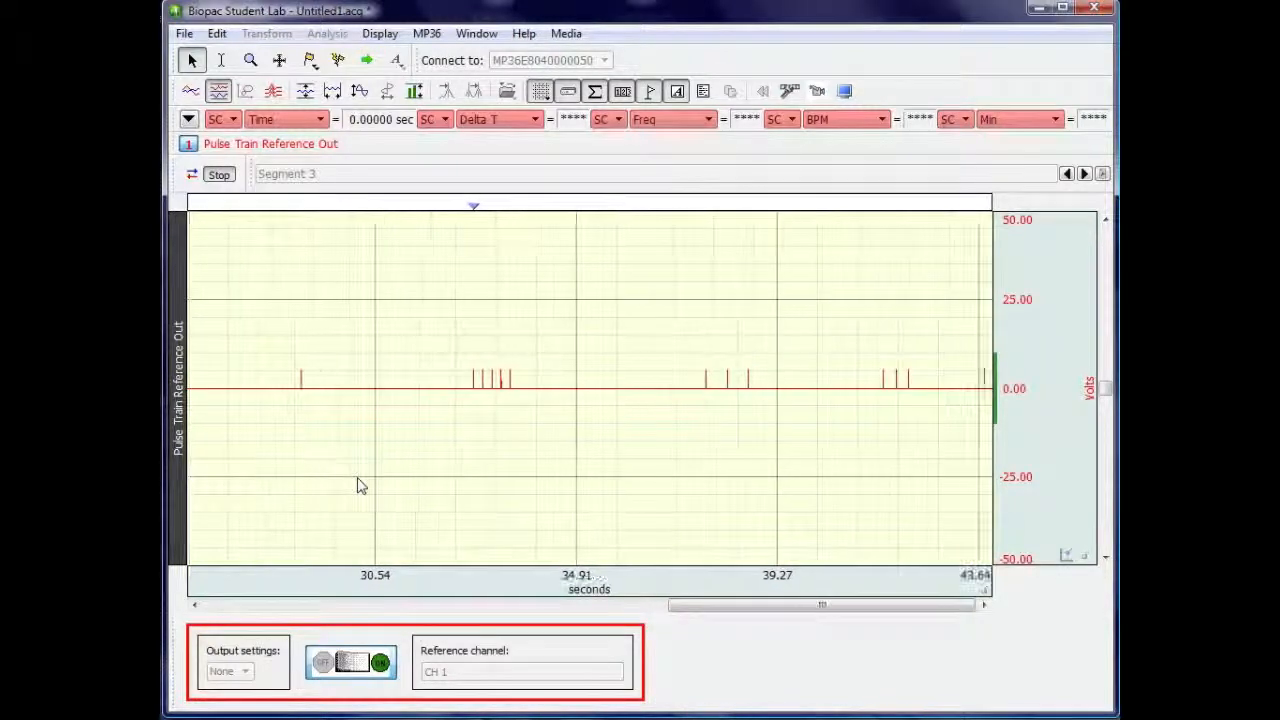
{"action": "left_click", "coordinate": [364, 485]}
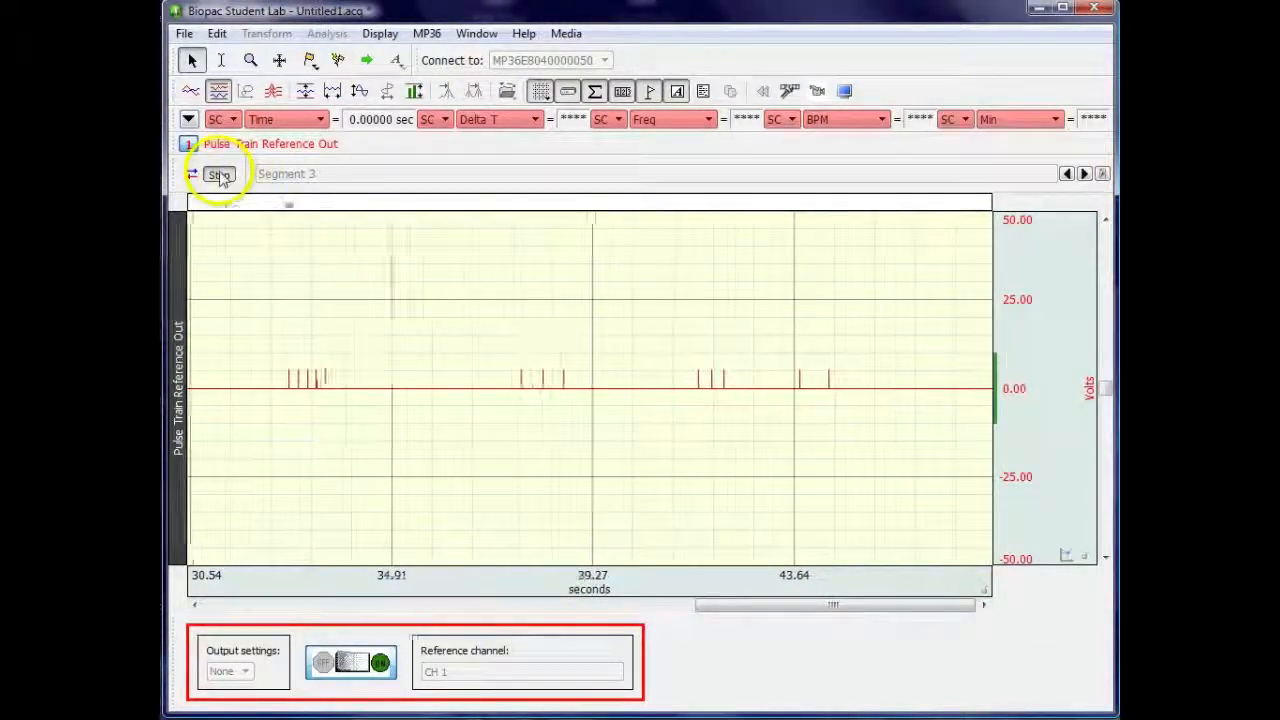
{"action": "left_click", "coordinate": [219, 175]}
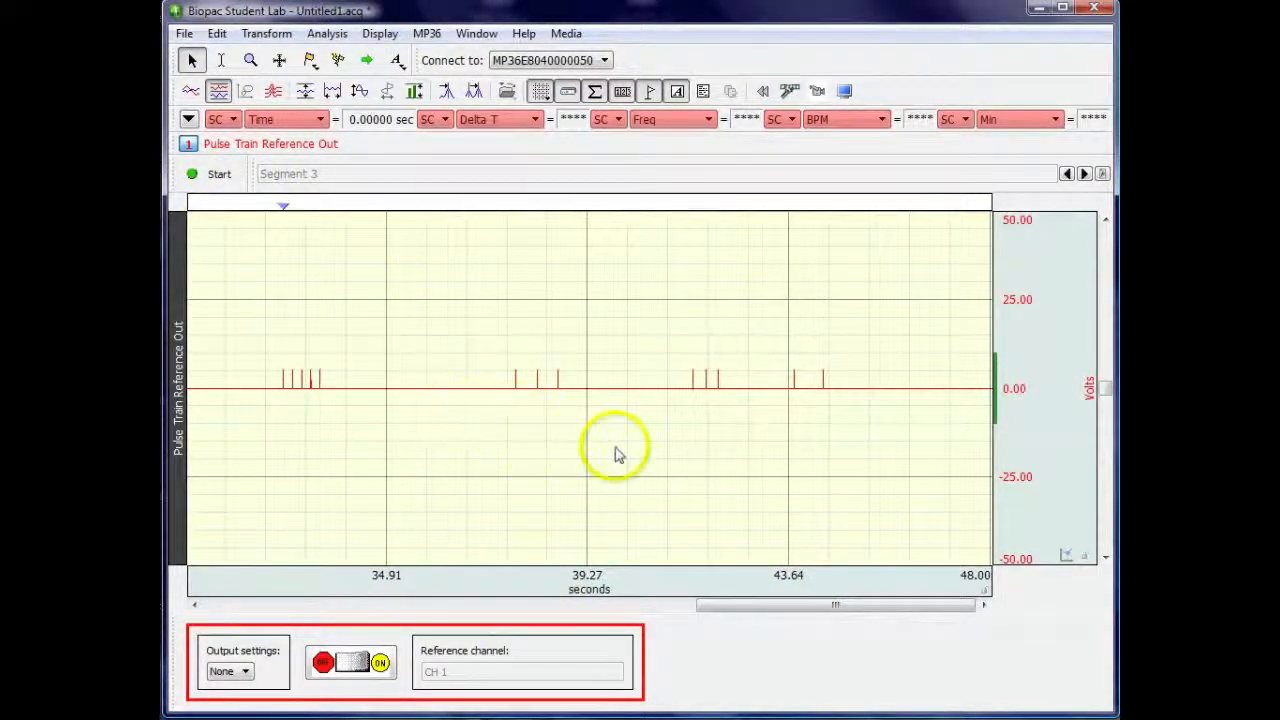